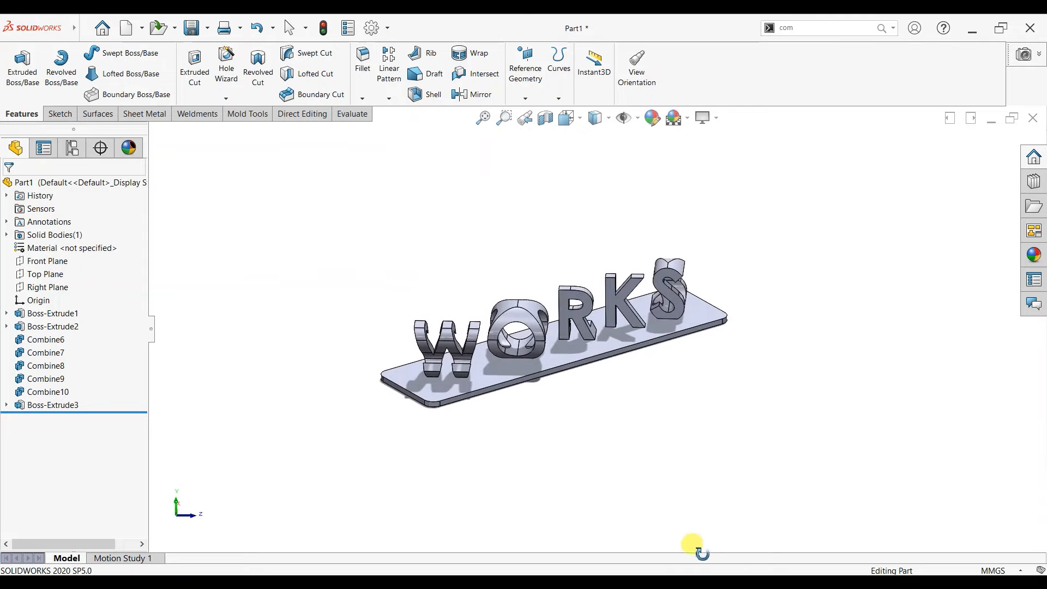
- Start a sketch on the Front Plane and enter SOLID as sketch text
key(Escape)
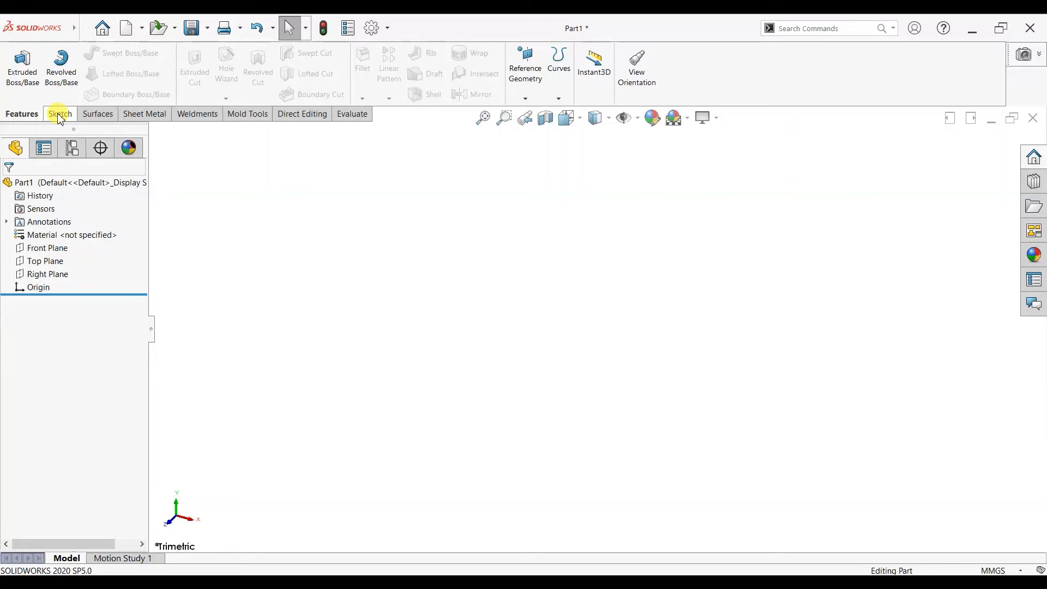
click(58, 113)
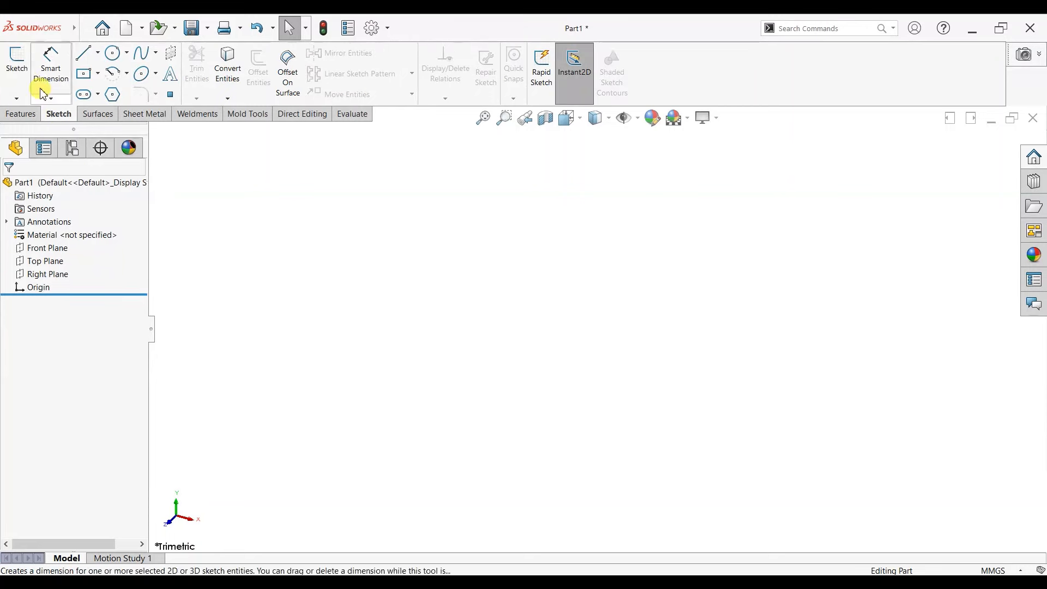
click(17, 66)
click(453, 210)
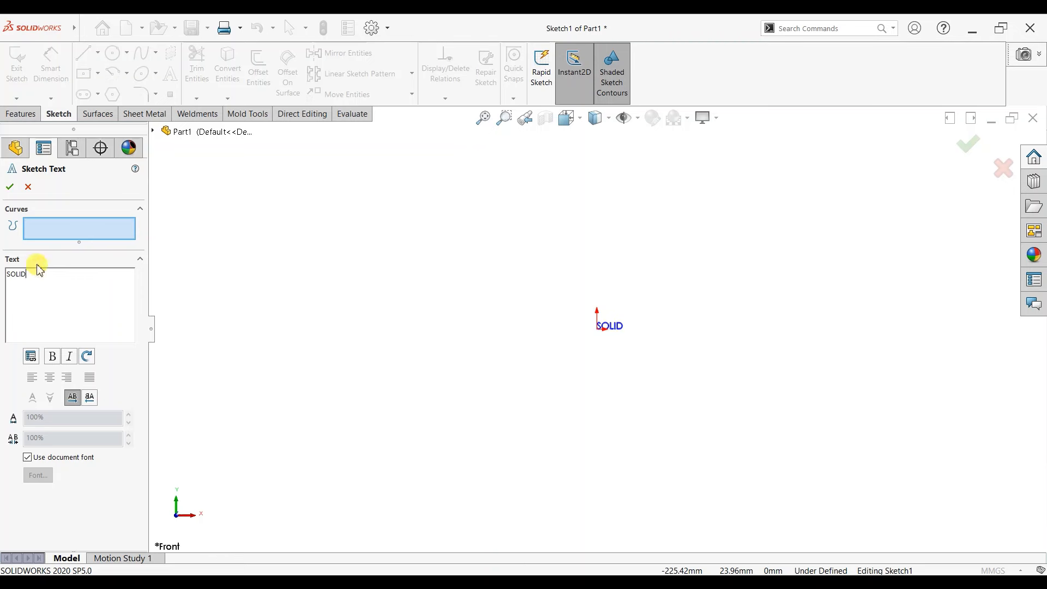
- Override the document font for the SOLID text with Century Gothic Bold at 50 mm height, and accept the text
click(28, 457)
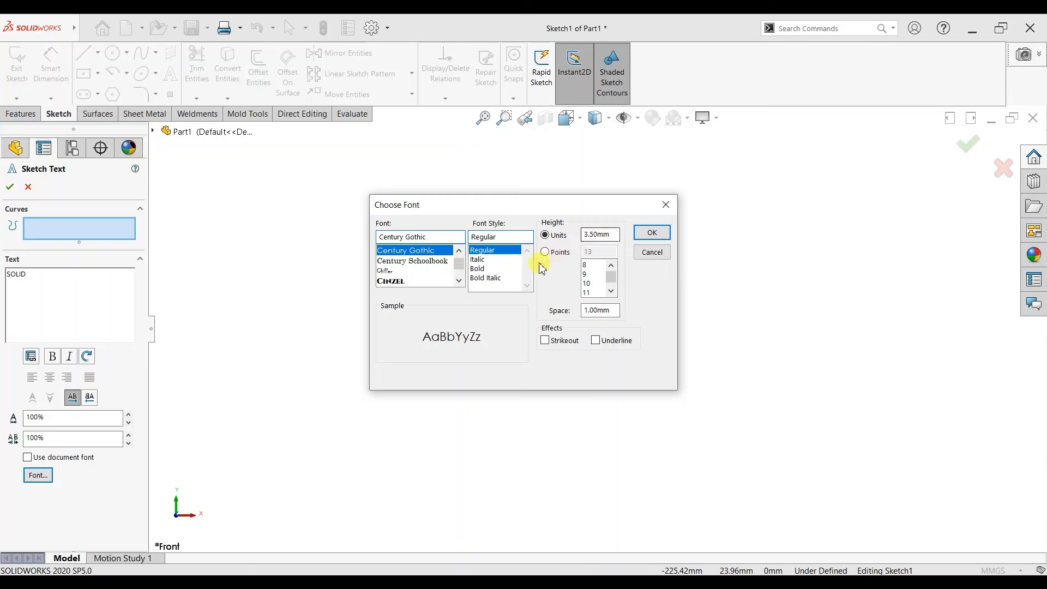
click(485, 268)
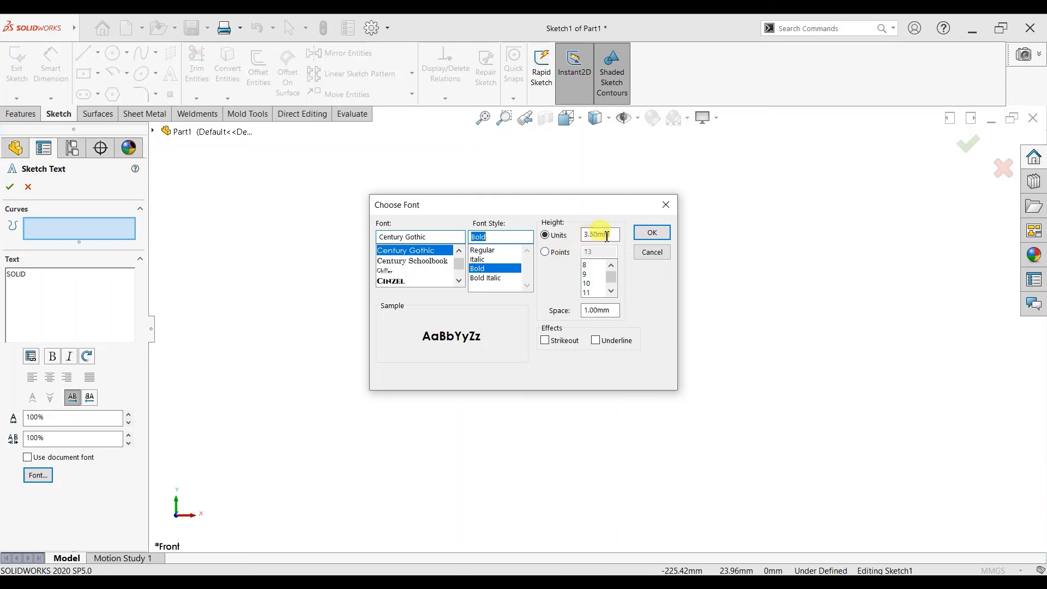
text(5)
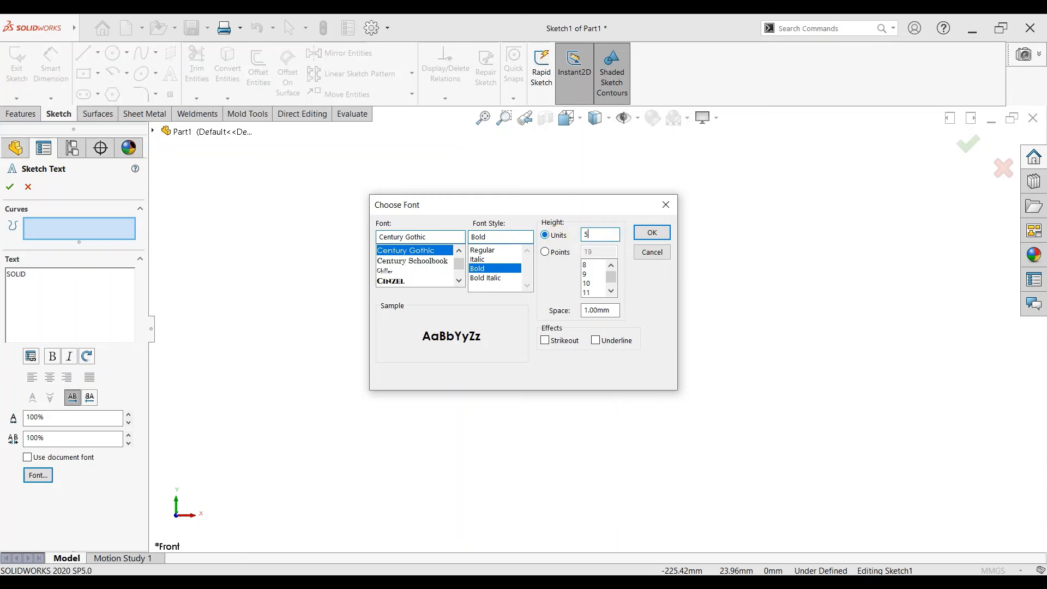
text(0)
key(Return)
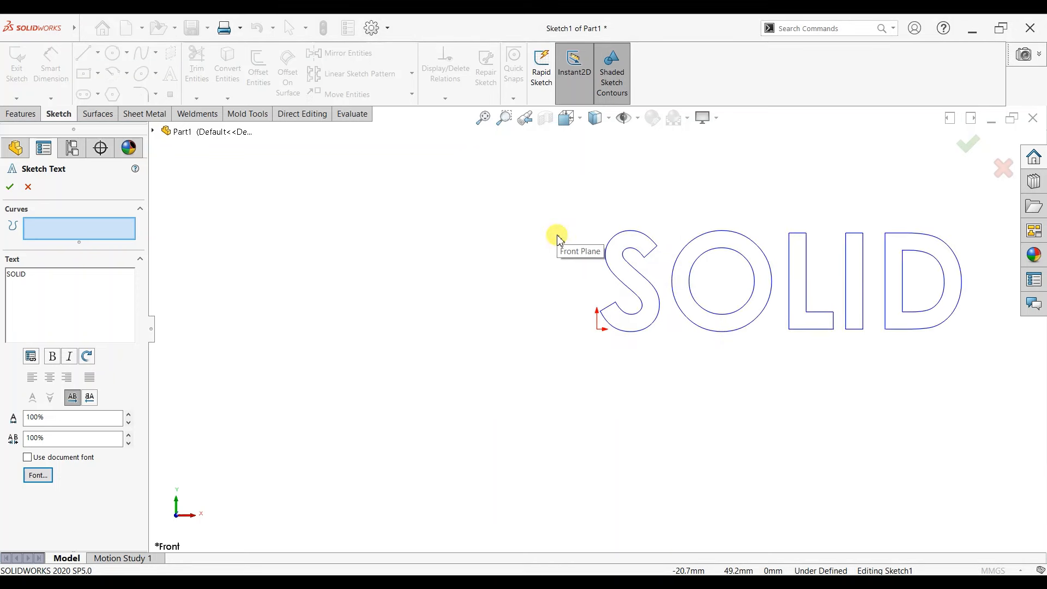
scroll(844, 253, up, 2)
scroll(825, 247, down, 2)
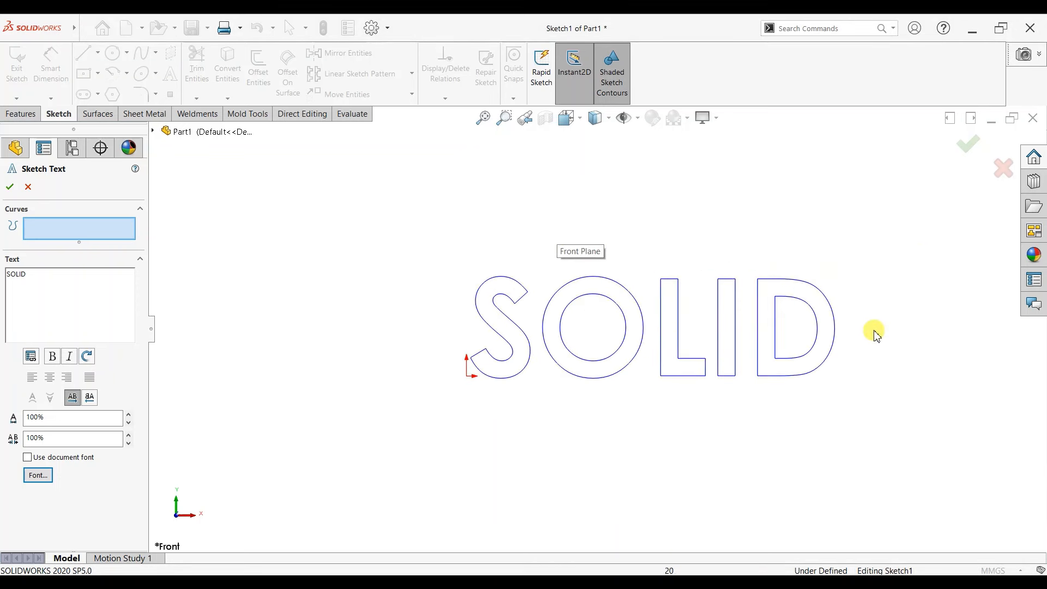
click(10, 189)
- Extrude the SOLID text 200 mm as a blind boss in the reversed direction
click(26, 114)
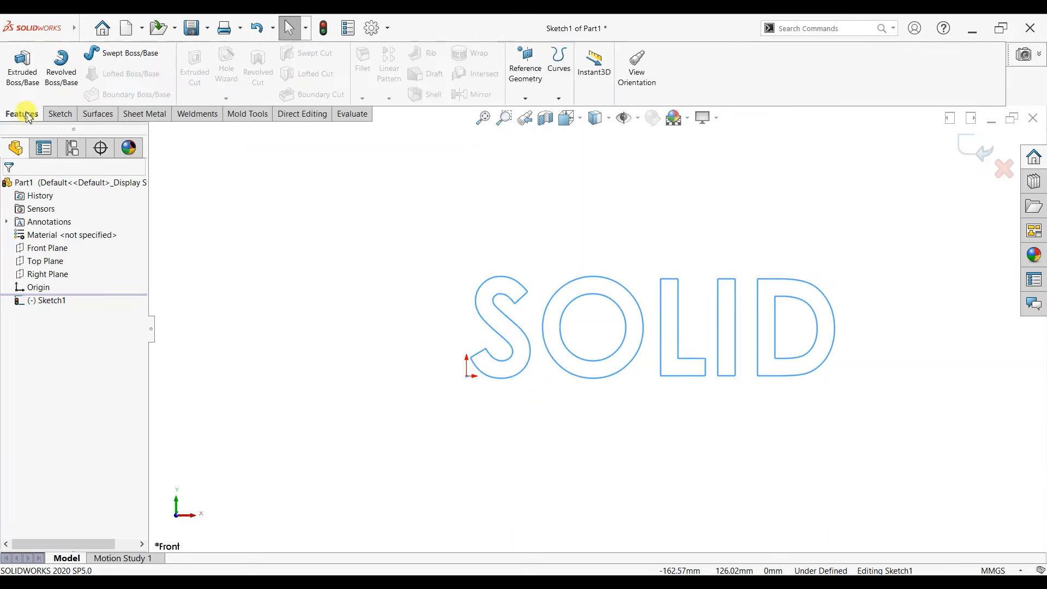
click(23, 68)
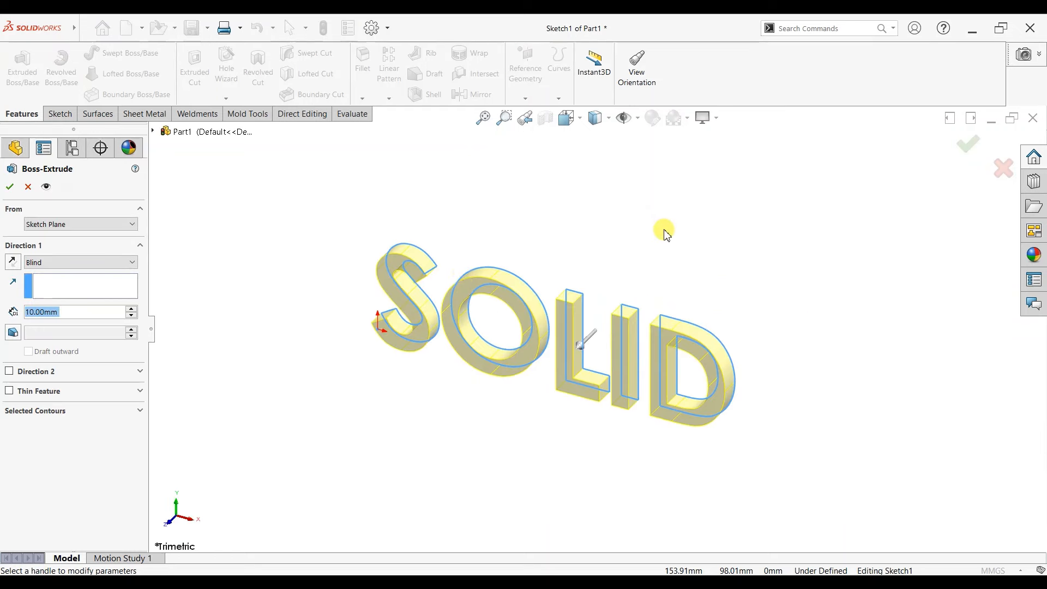
click(13, 262)
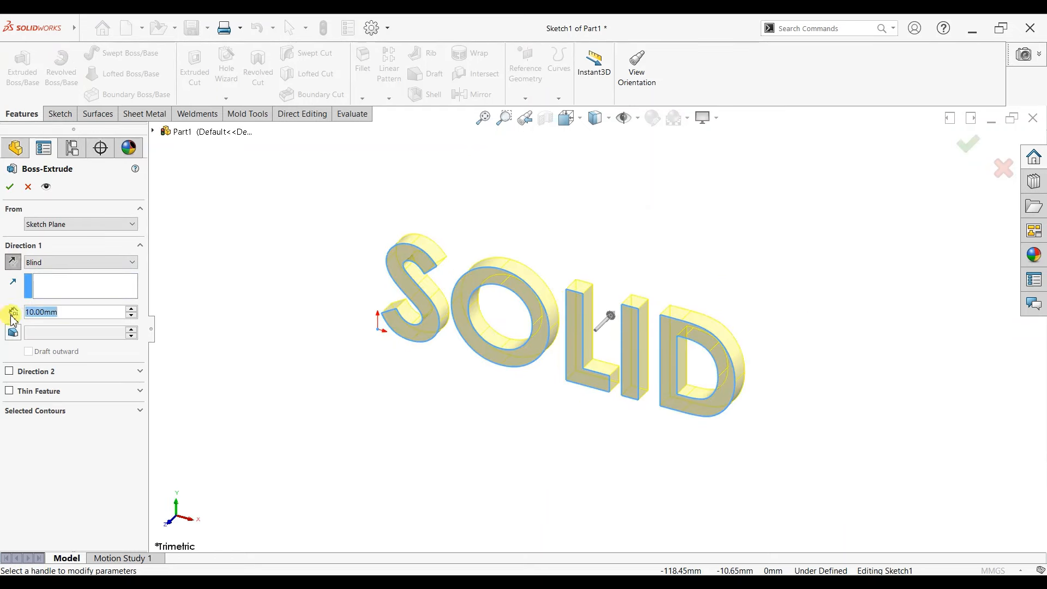
text(100)
key(Return)
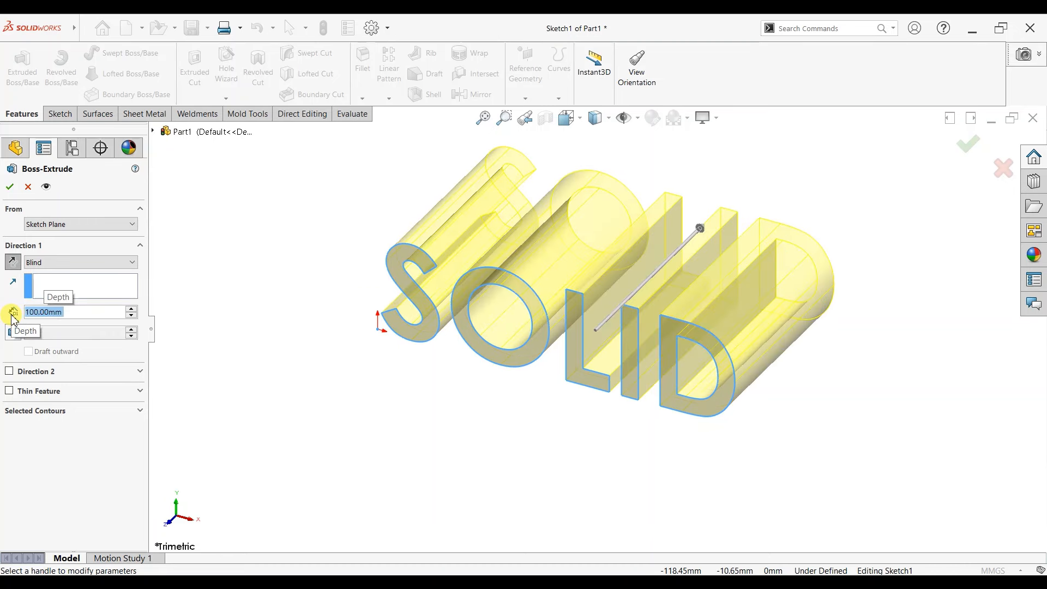
text(200)
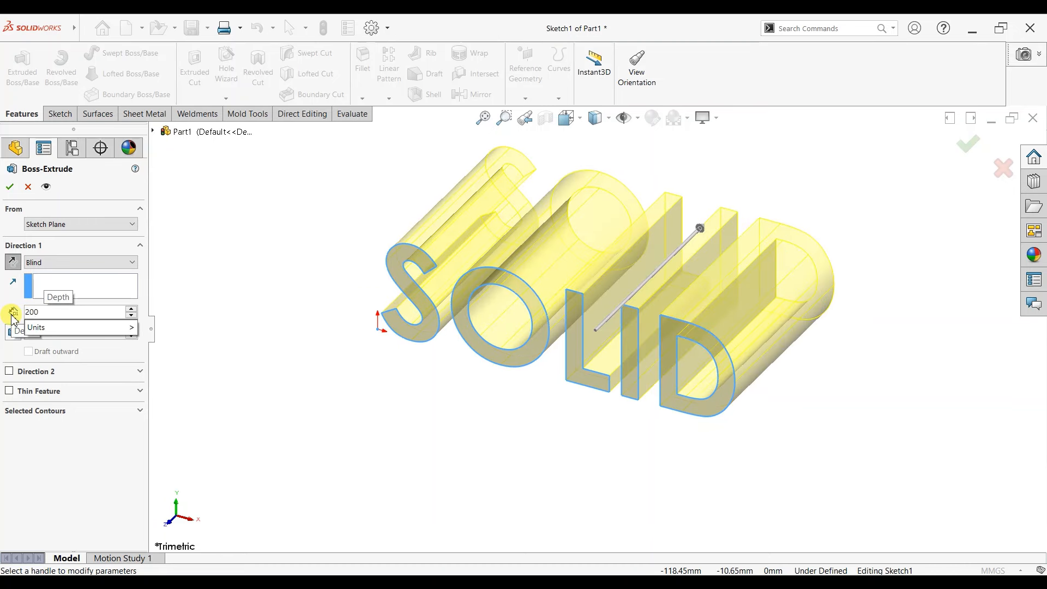
key(Return)
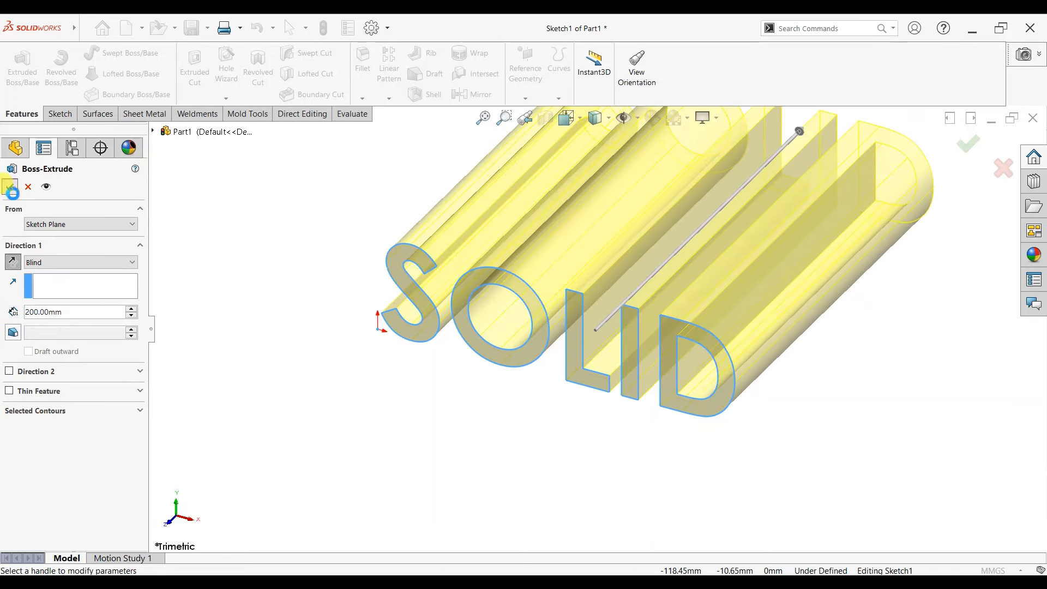
click(9, 186)
key(f)
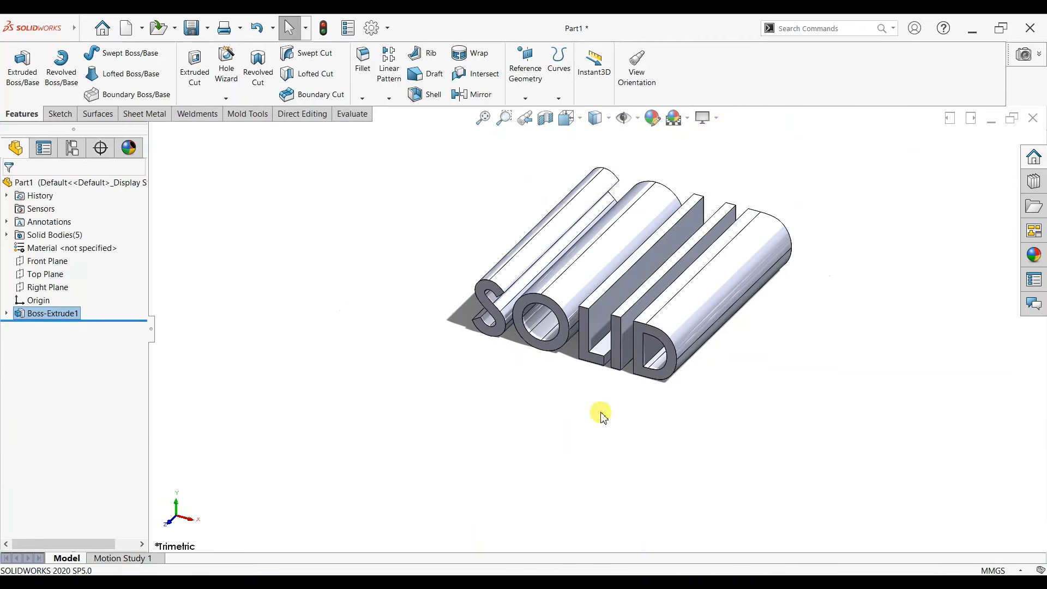
- Turn off shadows in shaded mode
click(705, 118)
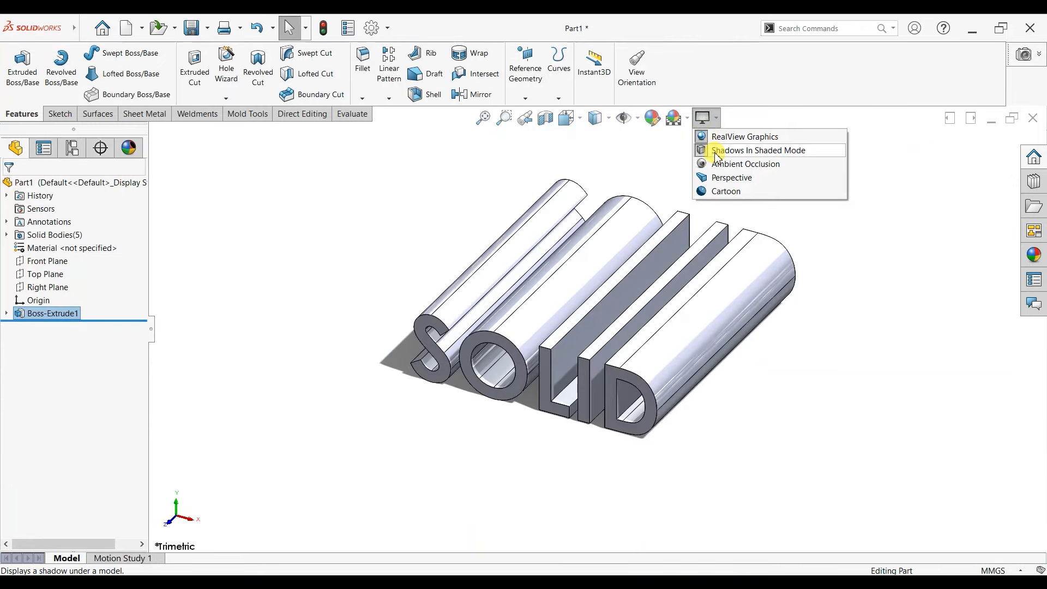
click(716, 154)
scroll(704, 330, down, 2)
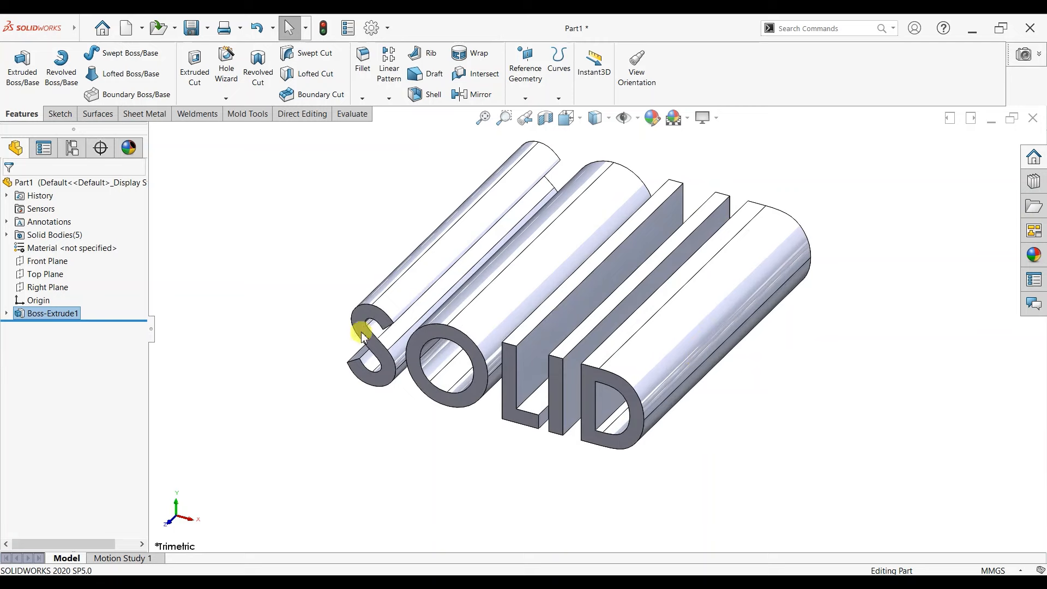
- Start a sketch on the Right Plane and enter WORKS as sketch text
click(60, 287)
click(67, 270)
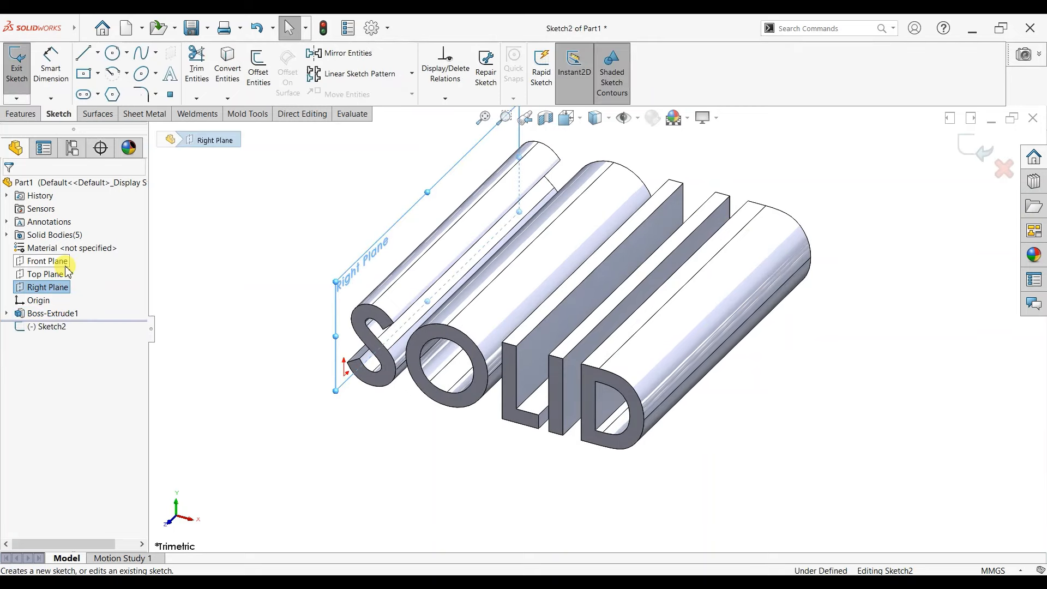
key(ctrl+8)
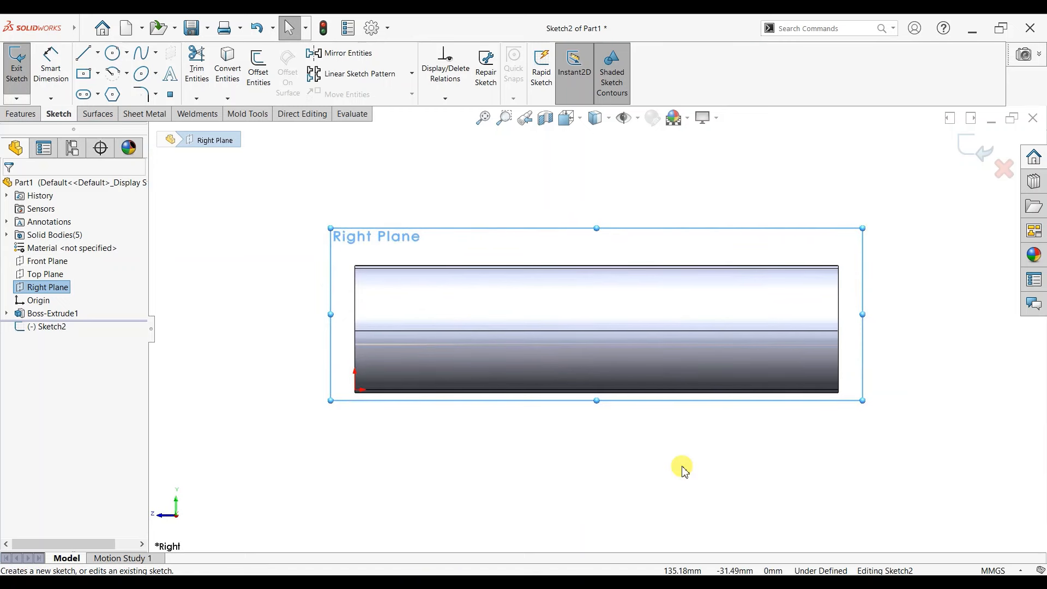
scroll(643, 400, up, 3)
scroll(628, 413, up, 1)
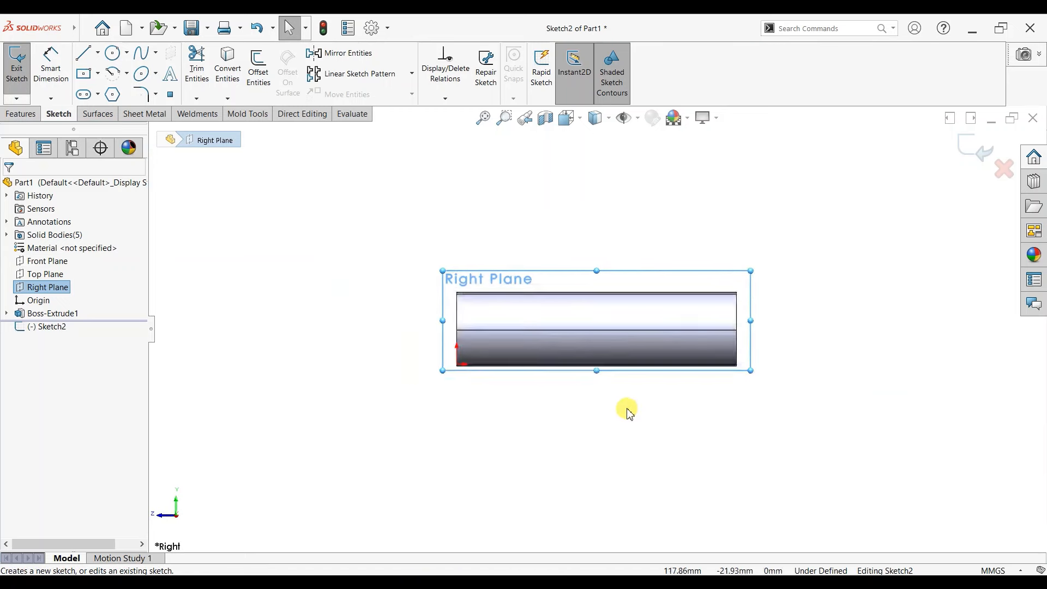
middle_drag(570, 377, 704, 453)
key(ctrl+8)
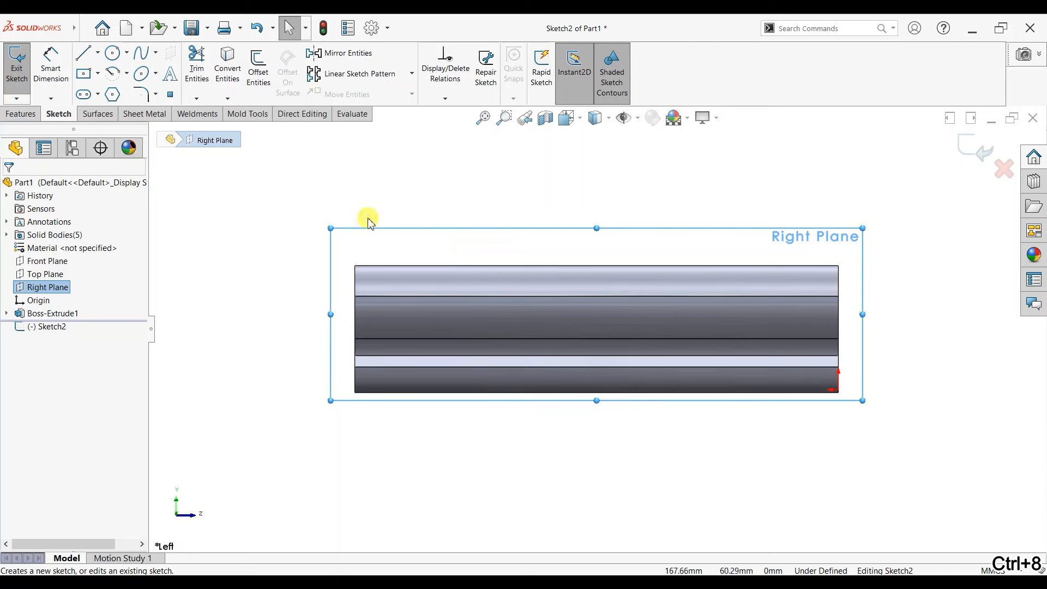
click(170, 75)
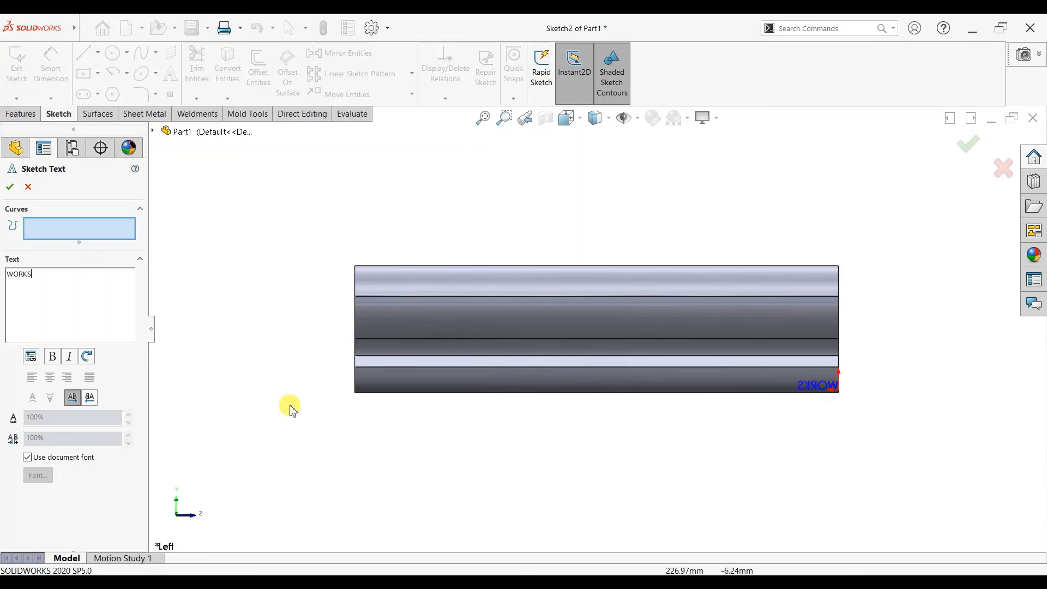
- Flip the WORKS text horizontally and place it at the lower corner of the extrusion's rear end, opposite the origin
scroll(764, 381, up, 2)
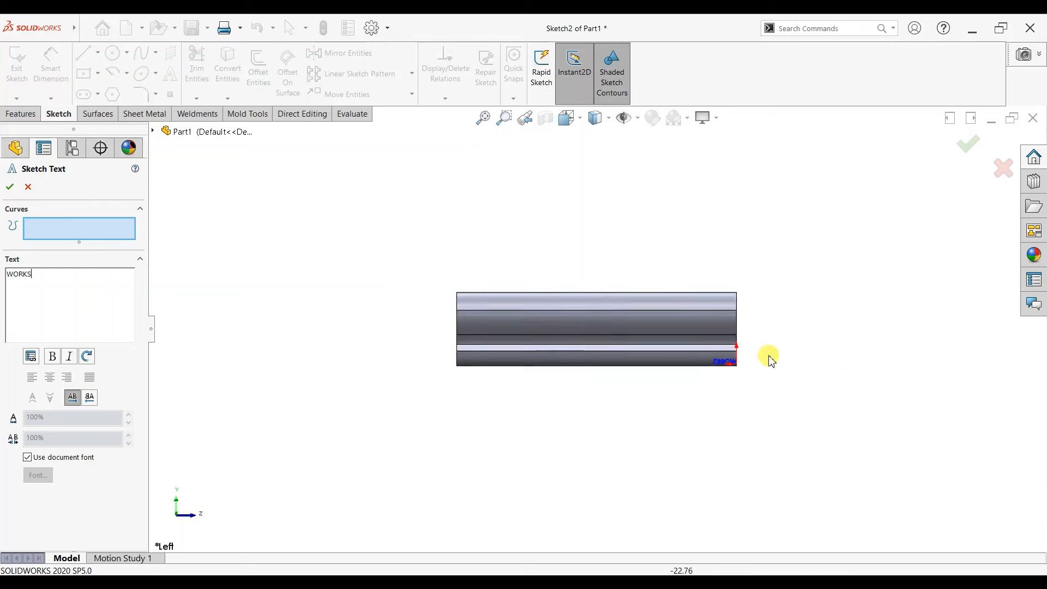
mouse_move(769, 358)
middle_down()
mouse_move(731, 398)
mouse_move(727, 433)
middle_up()
scroll(653, 431, down, 2)
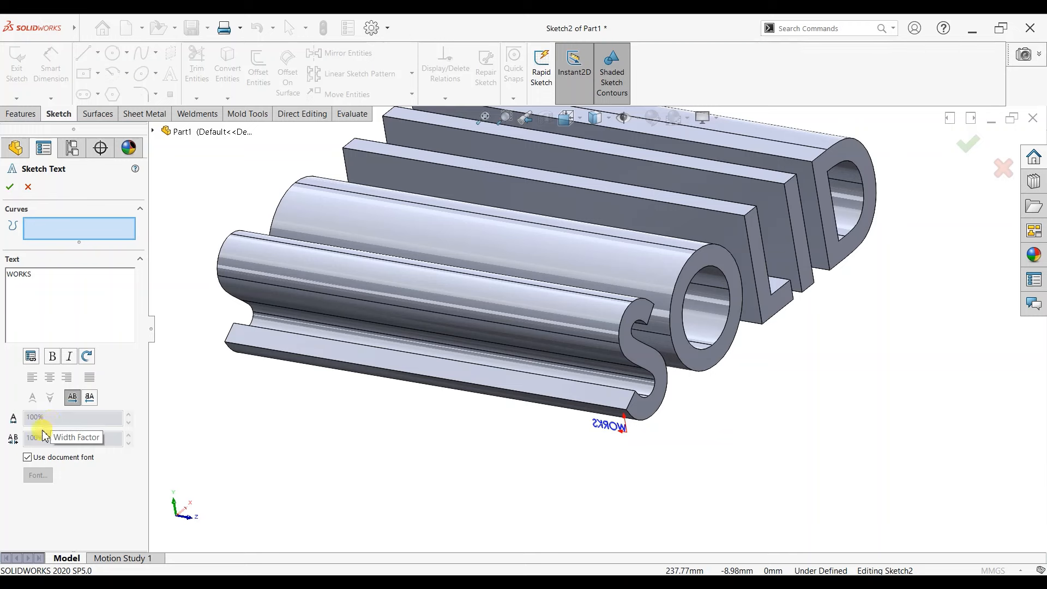
click(27, 457)
click(90, 398)
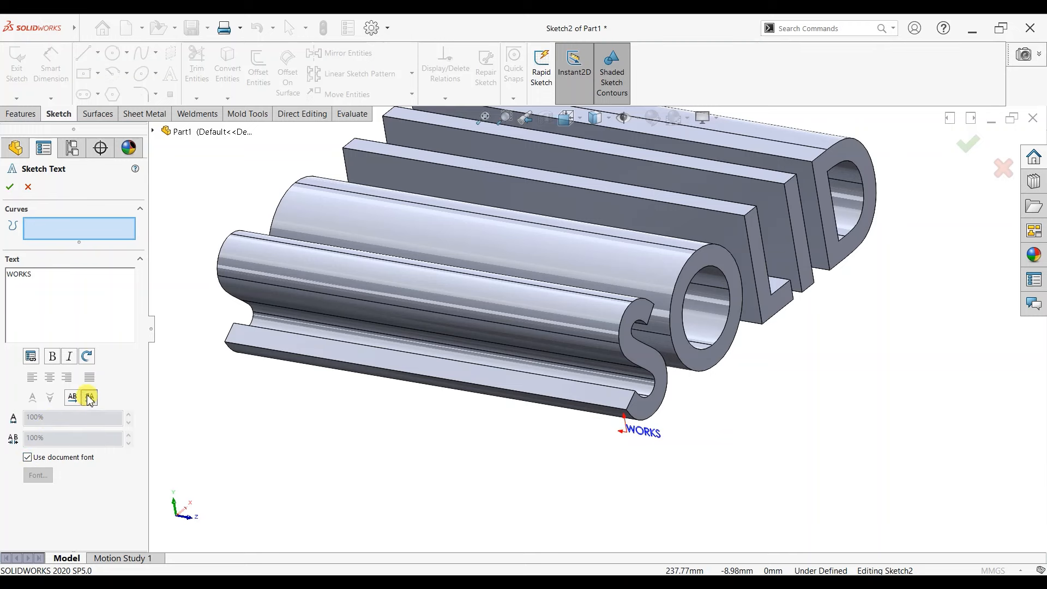
key(ctrl+8)
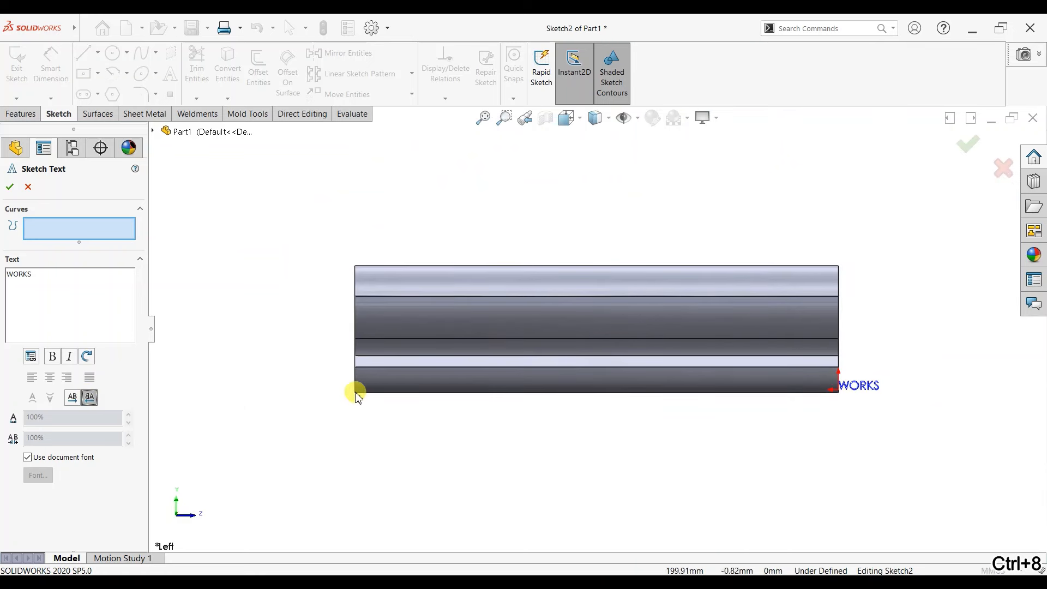
click(355, 392)
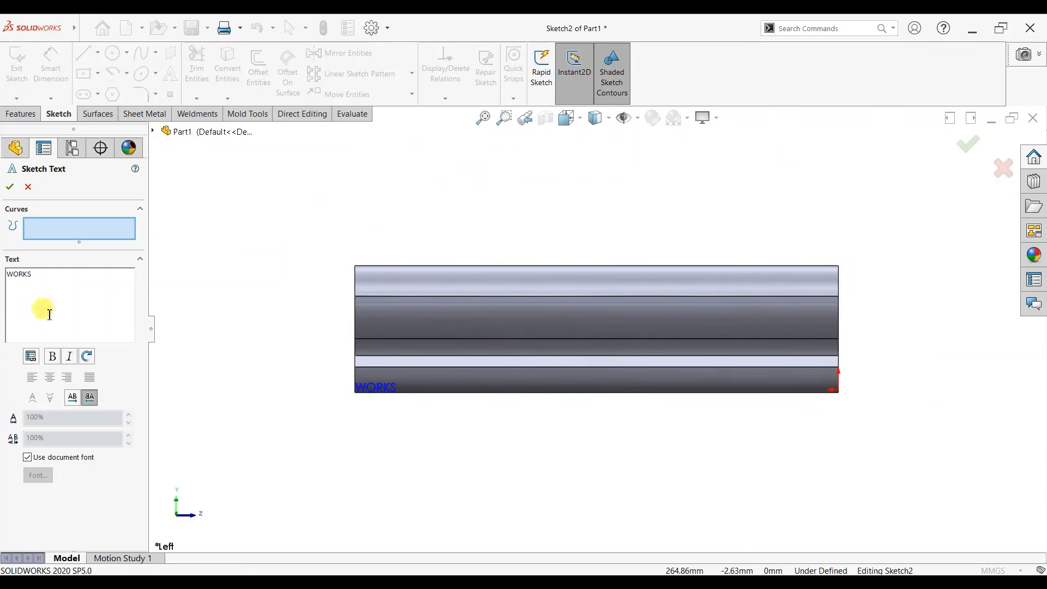
- Override the document font for the WORKS text with Century Gothic Bold at 50 mm height, and finish the sketch
click(27, 457)
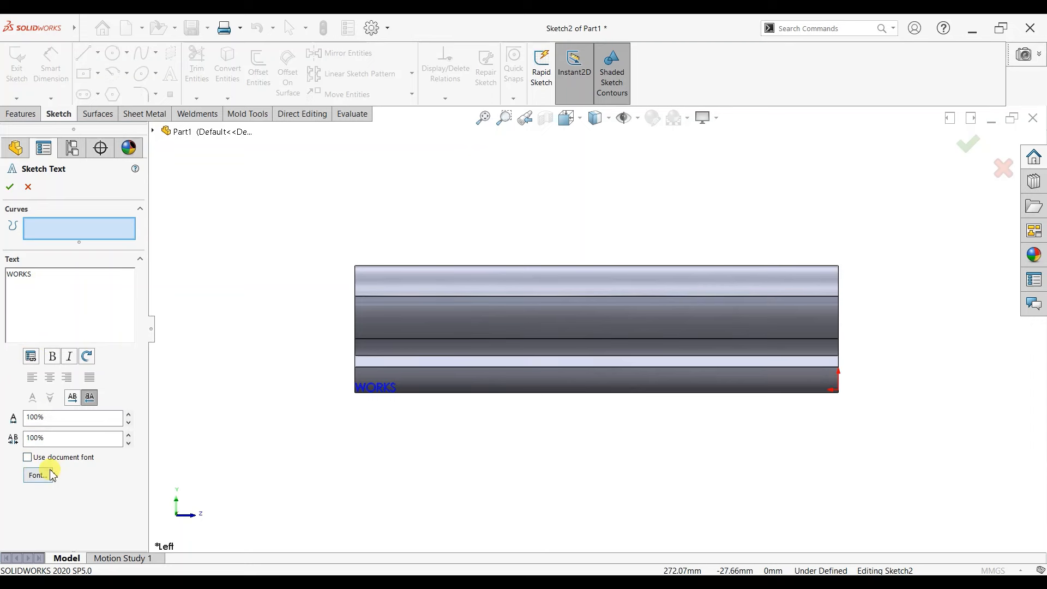
click(51, 475)
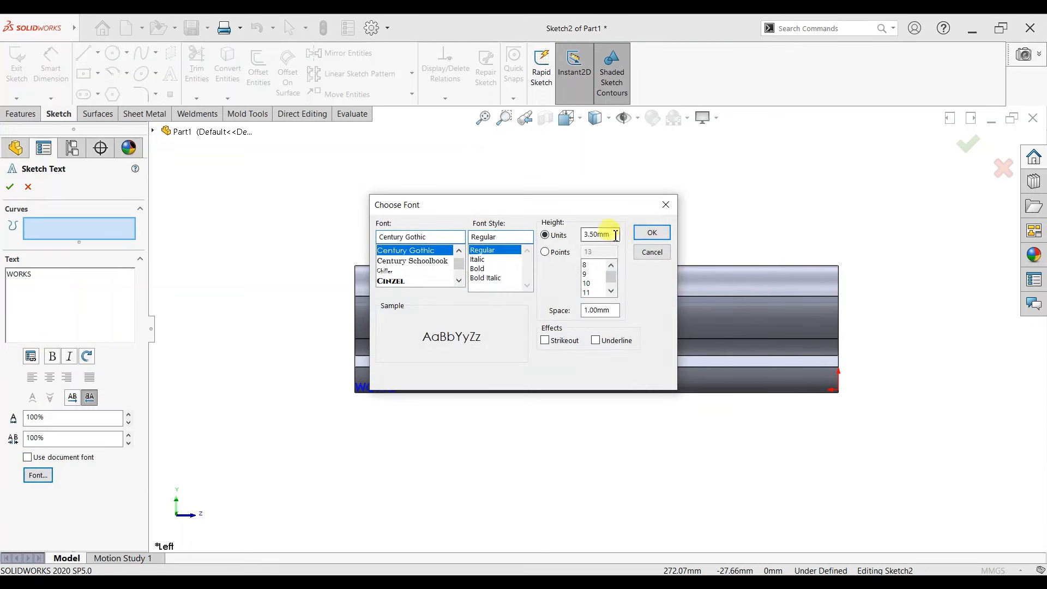
text(0)
key(Return)
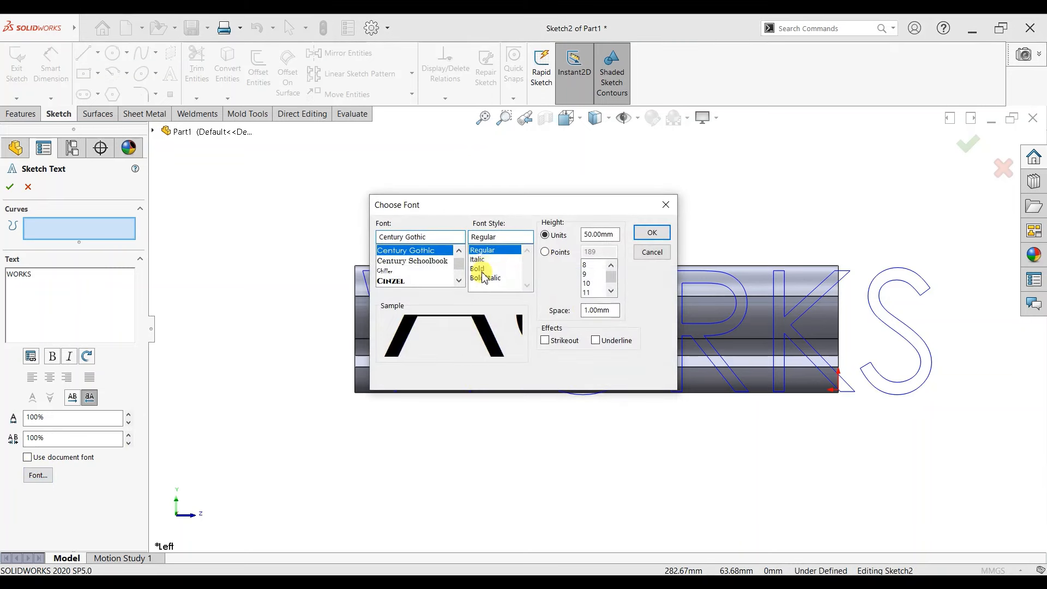
click(480, 269)
click(650, 233)
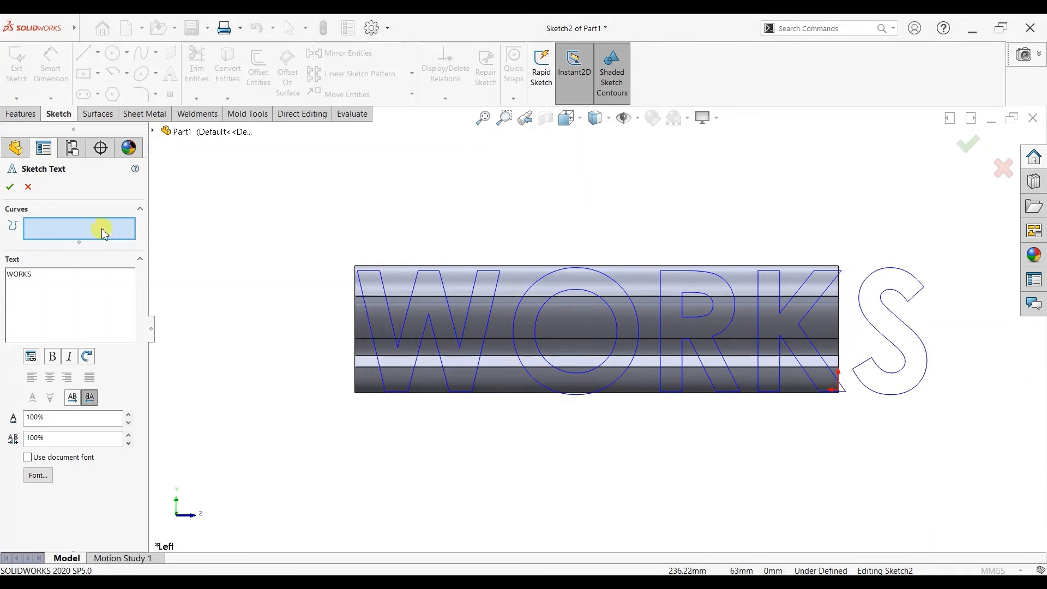
click(9, 188)
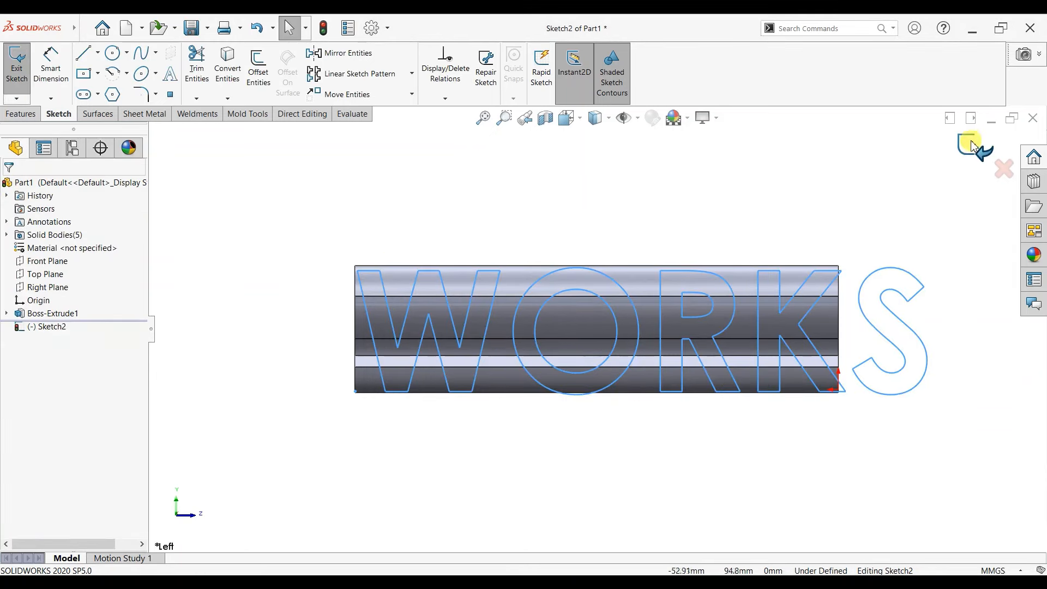
click(970, 140)
- Change the depth of the SOLID text extrusion to 250 mm
key(z)
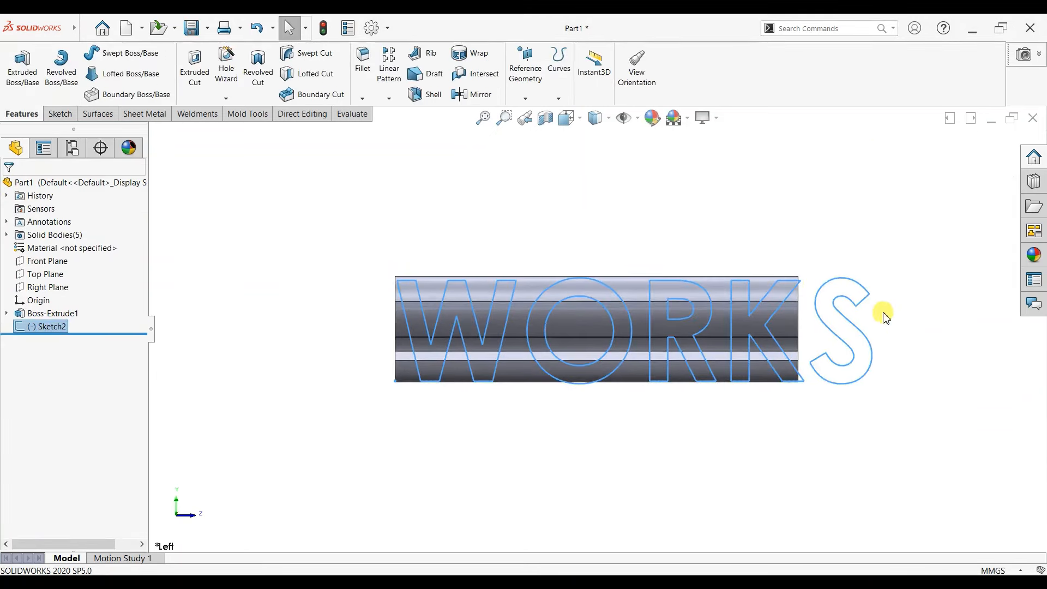
middle_drag(845, 316, 797, 358)
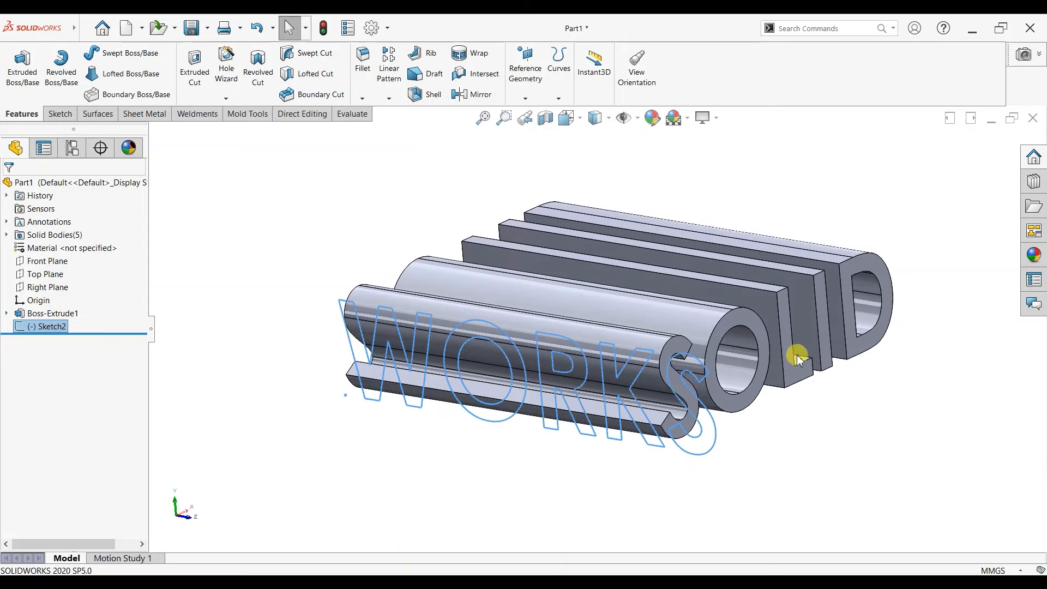
click(55, 314)
click(77, 281)
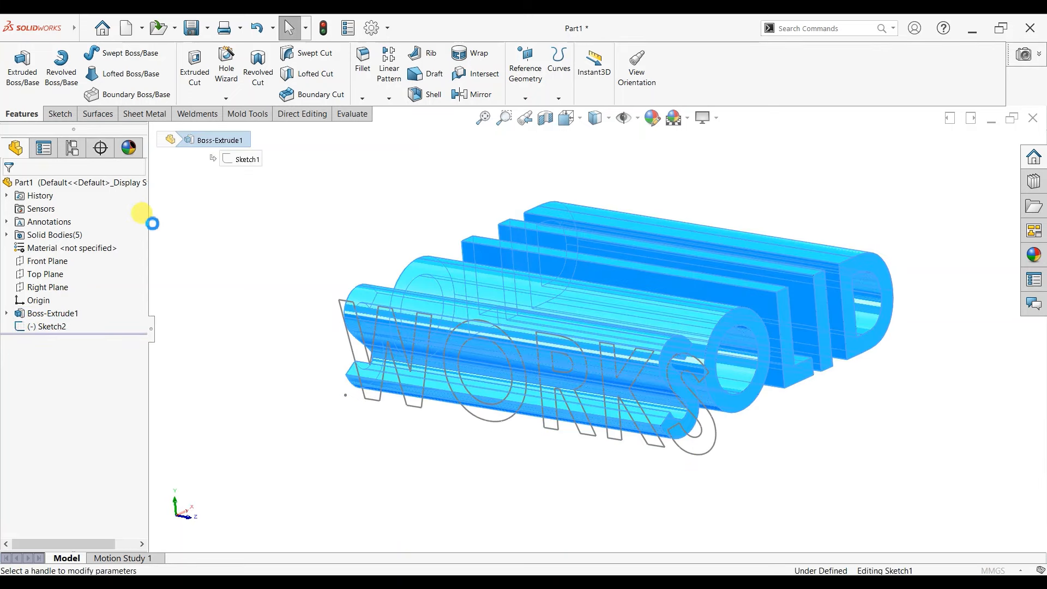
text(250)
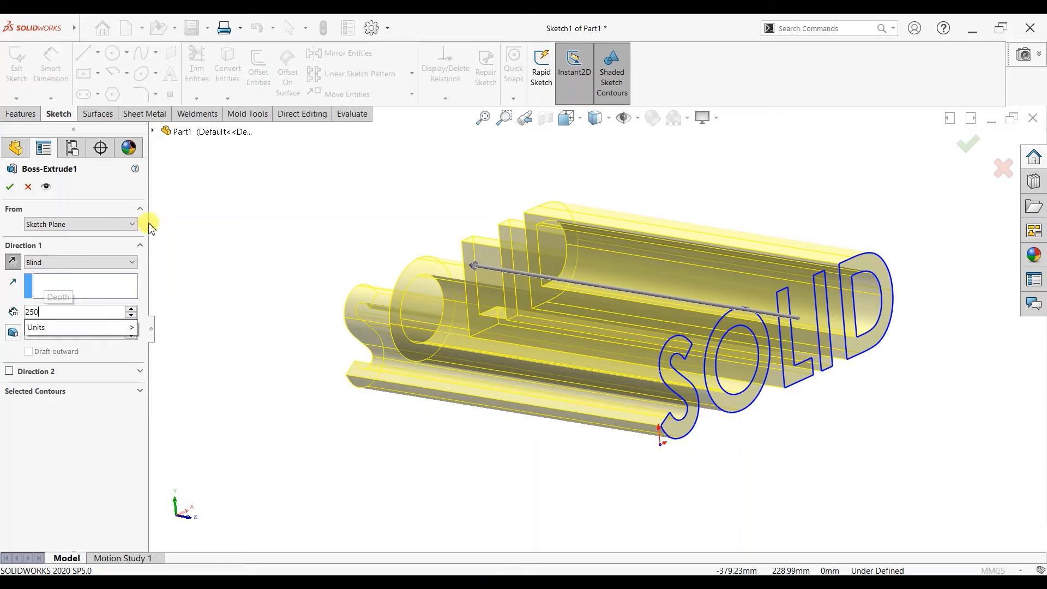
key(Return)
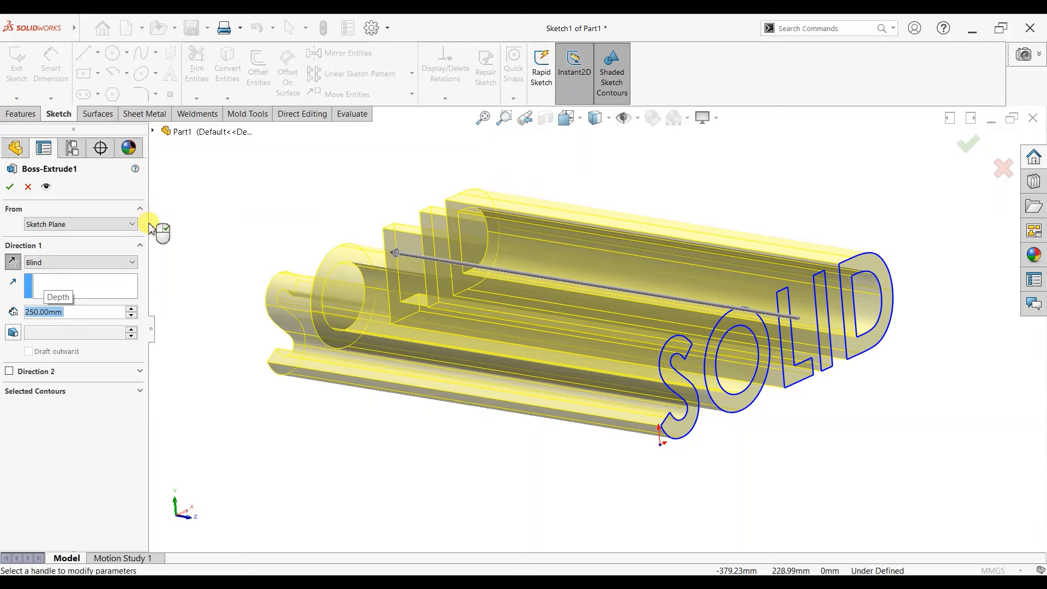
click(10, 187)
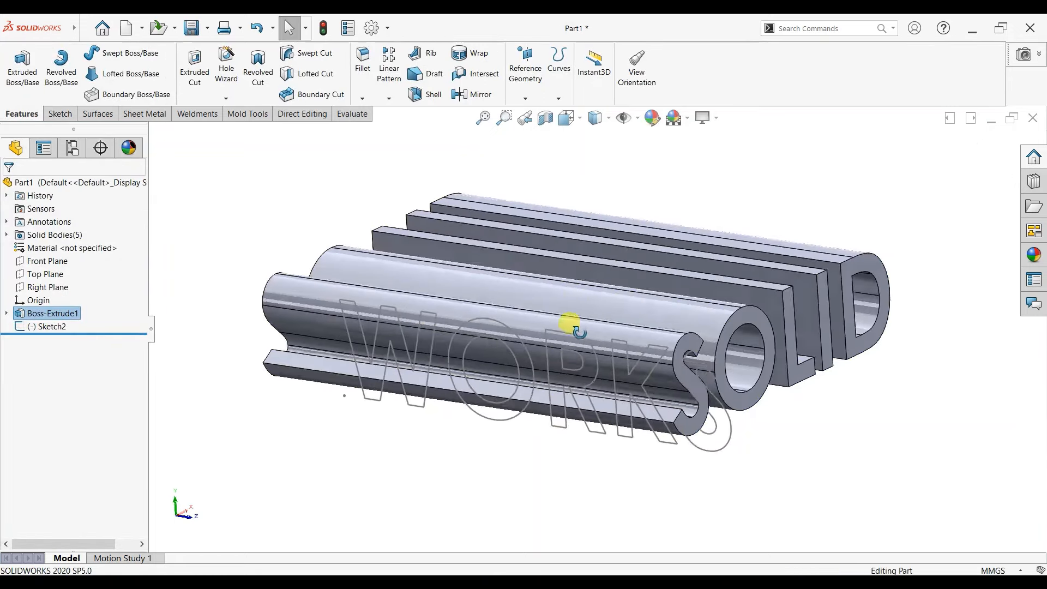
- Edit the WORKS sketch and move the text's anchor point to the lower rear corner of the lengthened extrusion
mouse_move(570, 325)
middle_down()
mouse_move(608, 306)
mouse_move(575, 307)
mouse_move(587, 322)
middle_up()
click(48, 327)
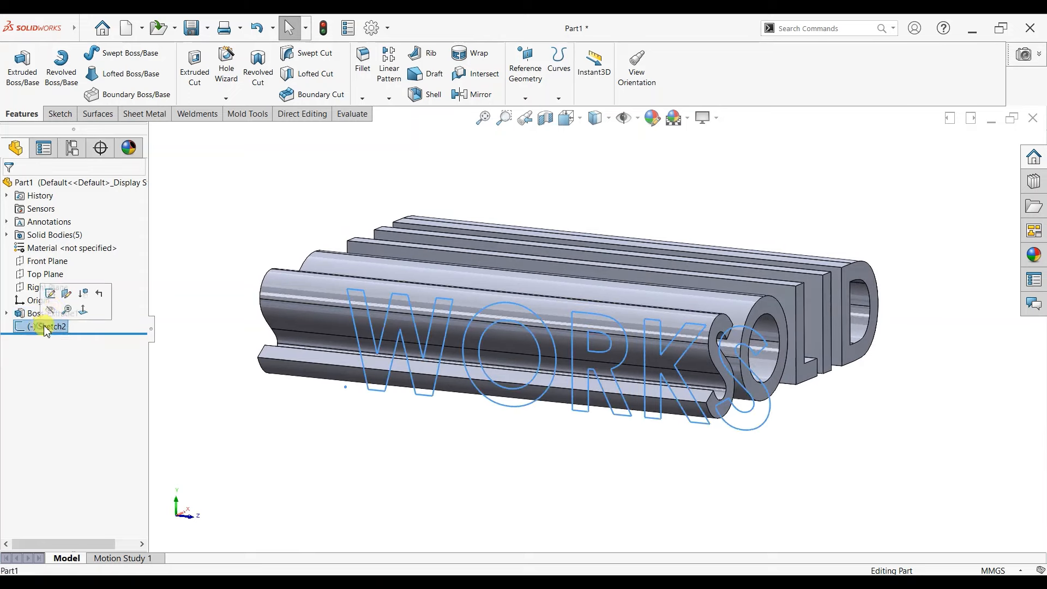
click(56, 295)
key(ctrl+8)
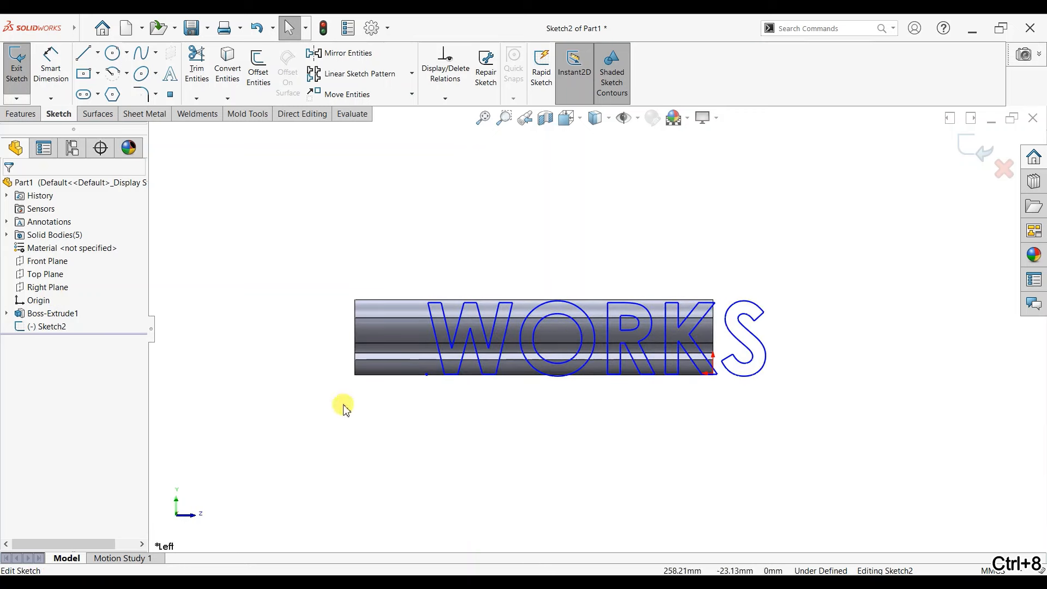
scroll(355, 390, down, 5)
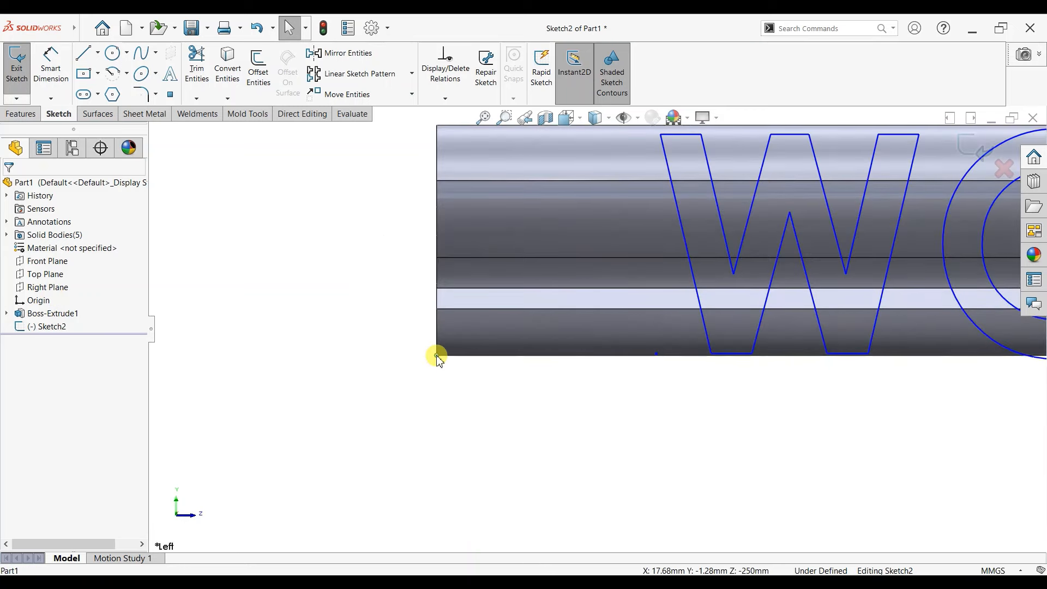
click(50, 327)
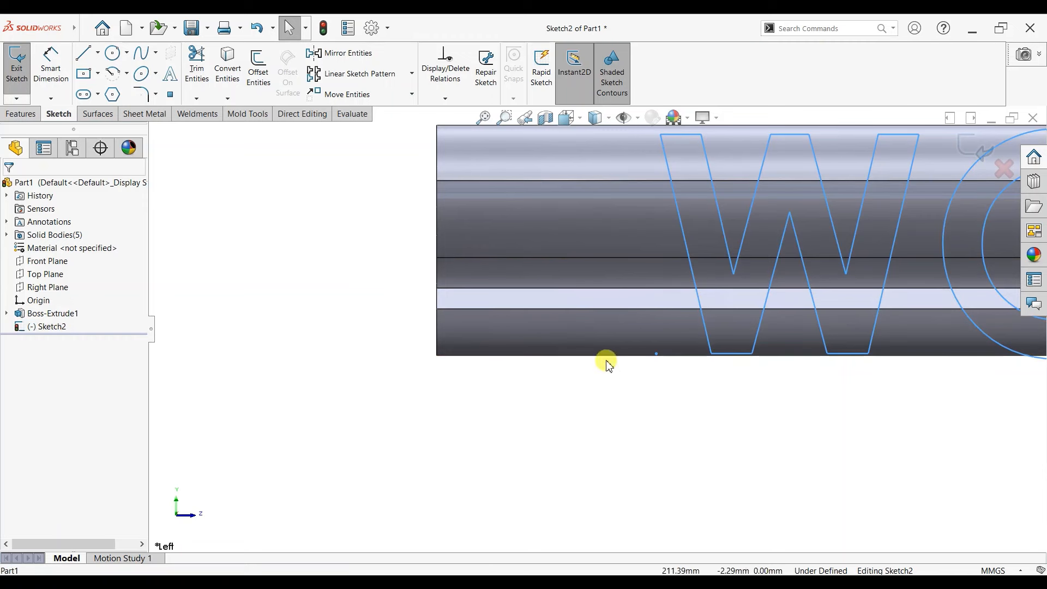
click(437, 357)
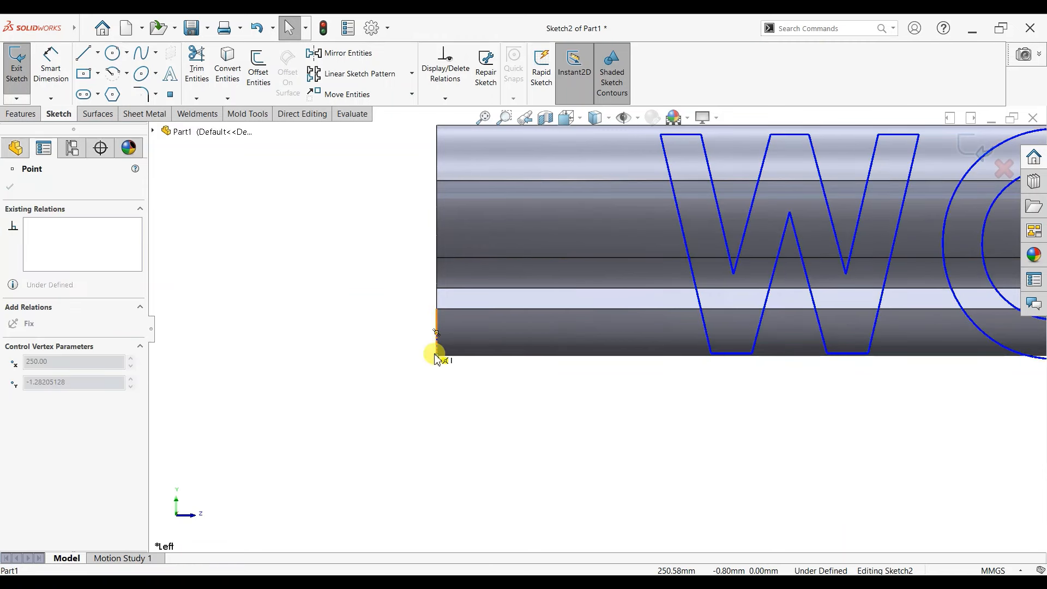
click(712, 412)
scroll(787, 397, up, 3)
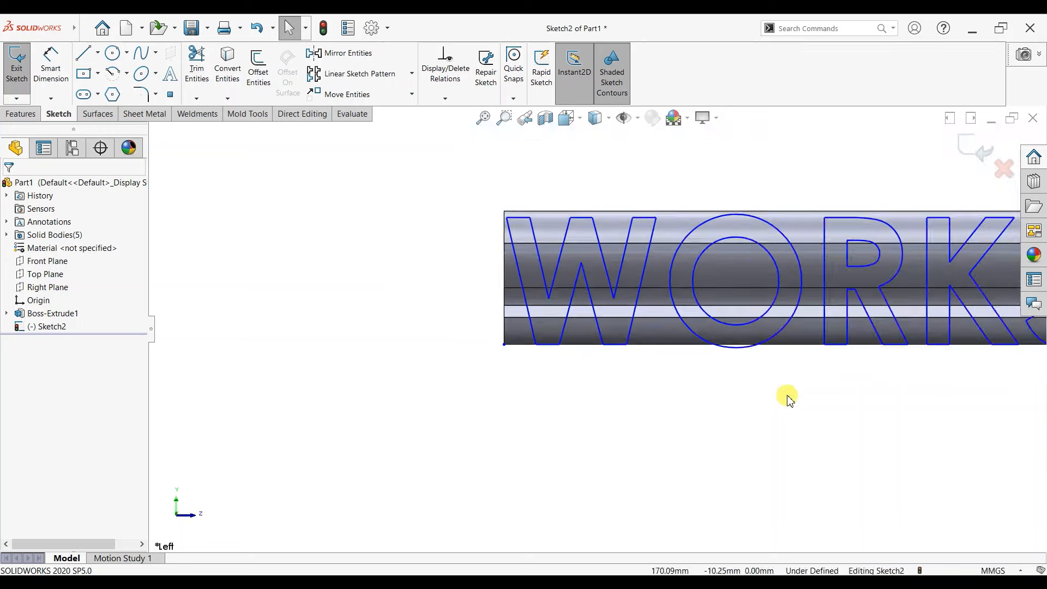
scroll(582, 282, up, 5)
scroll(777, 325, down, 3)
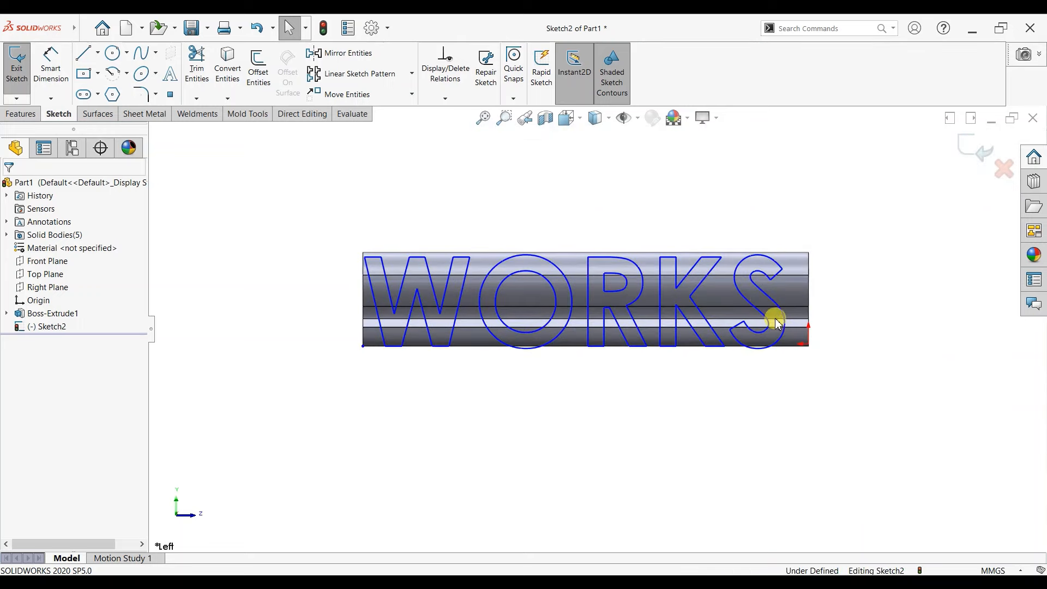
- Extrude the WORKS sketch as a 200 mm blind boss across the SOLID letters
middle_drag(841, 311, 776, 364)
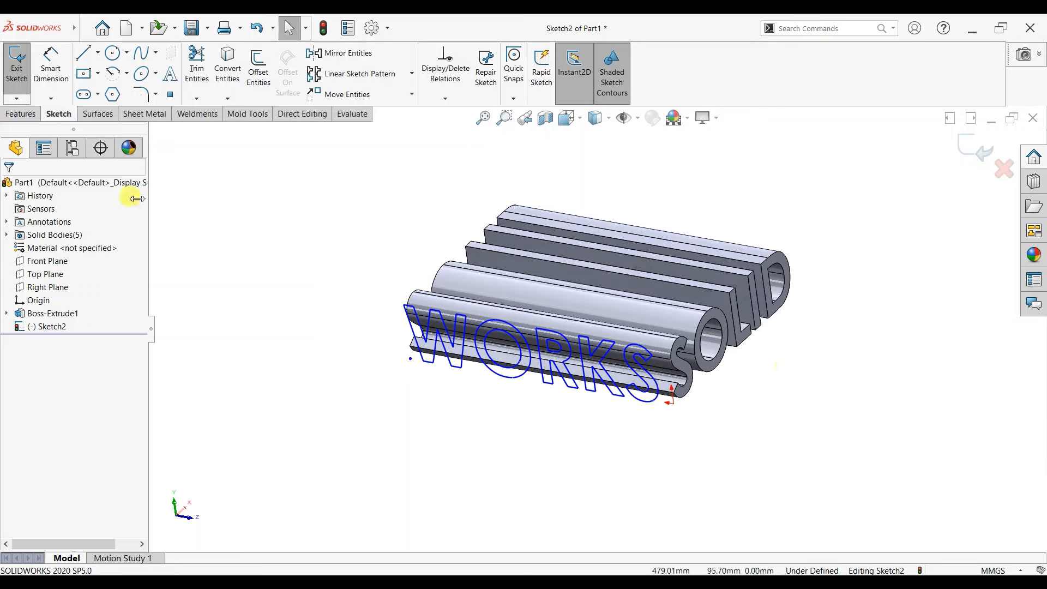
click(24, 118)
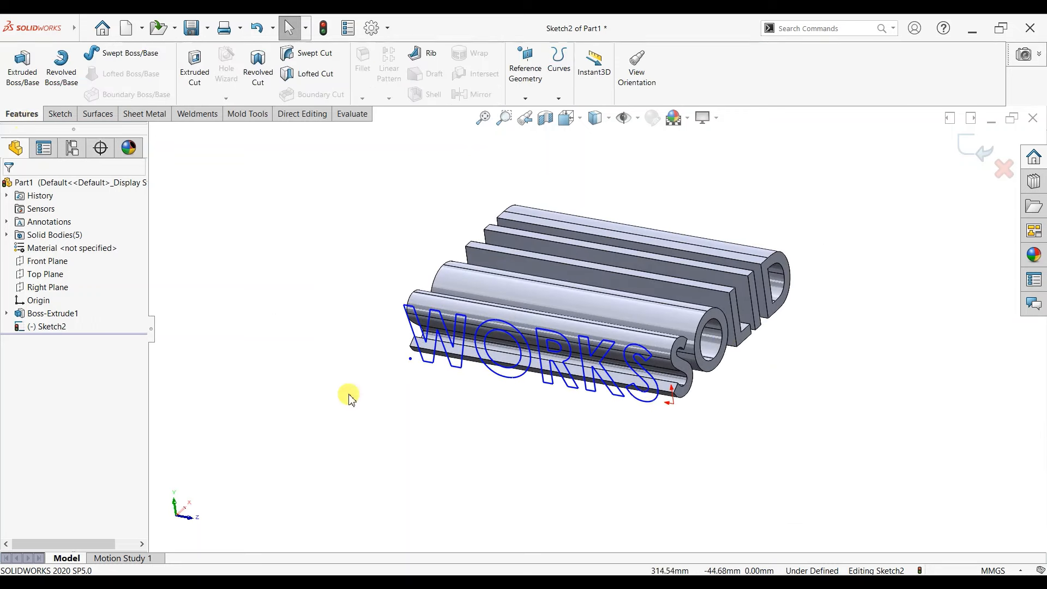
click(22, 68)
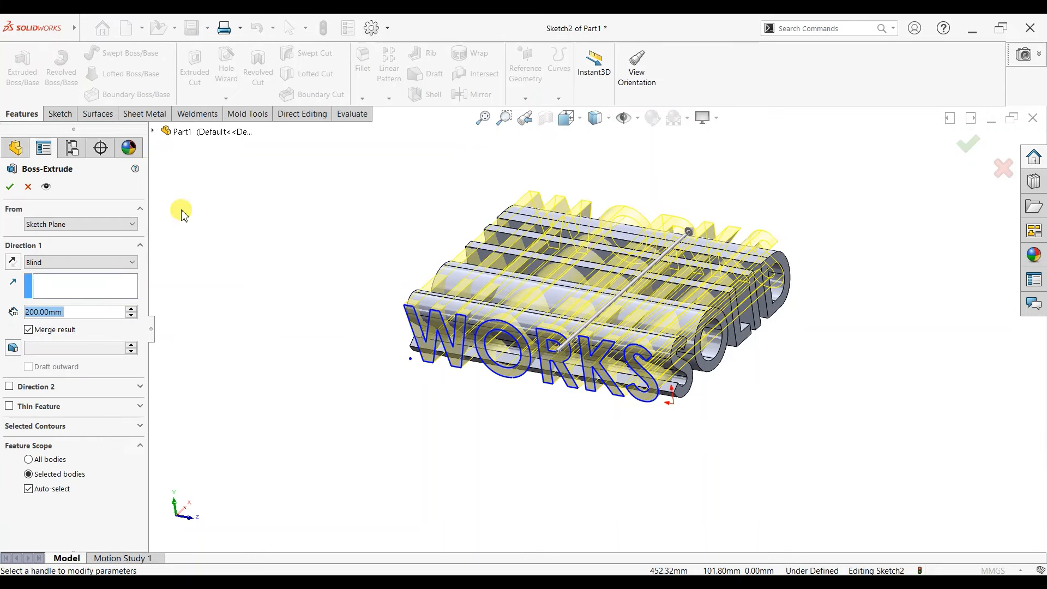
click(10, 186)
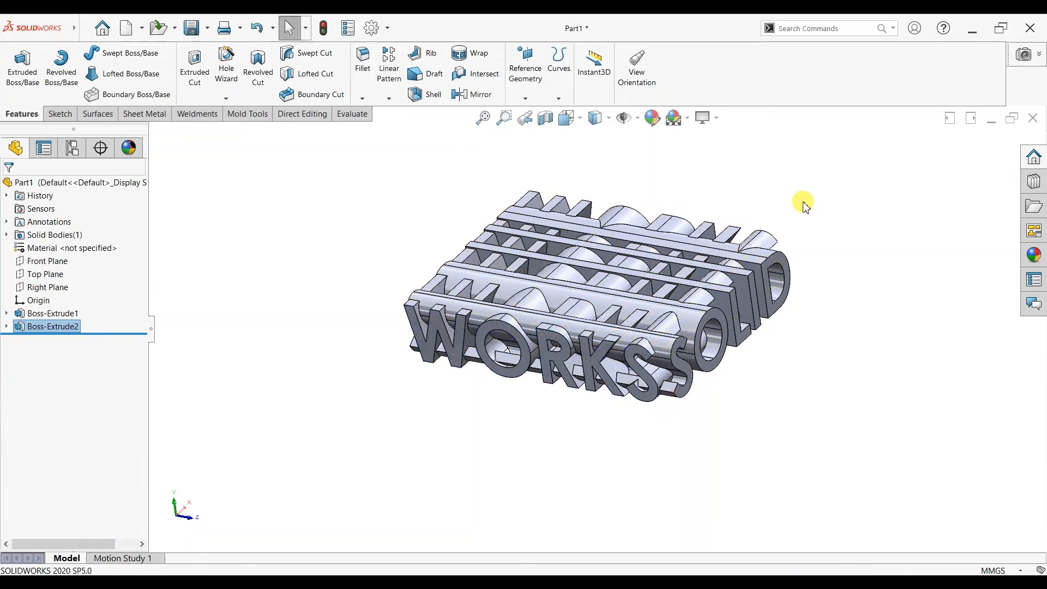
- Set the model to an isometric view and turn on shadows in shaded mode
middle_drag(797, 282, 793, 251)
key(space)
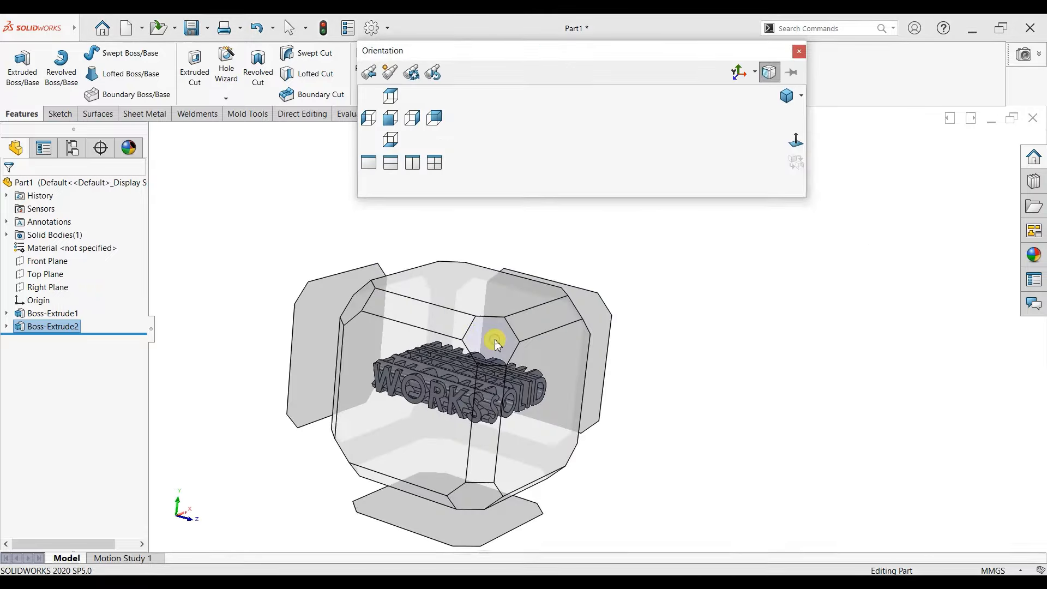
click(496, 342)
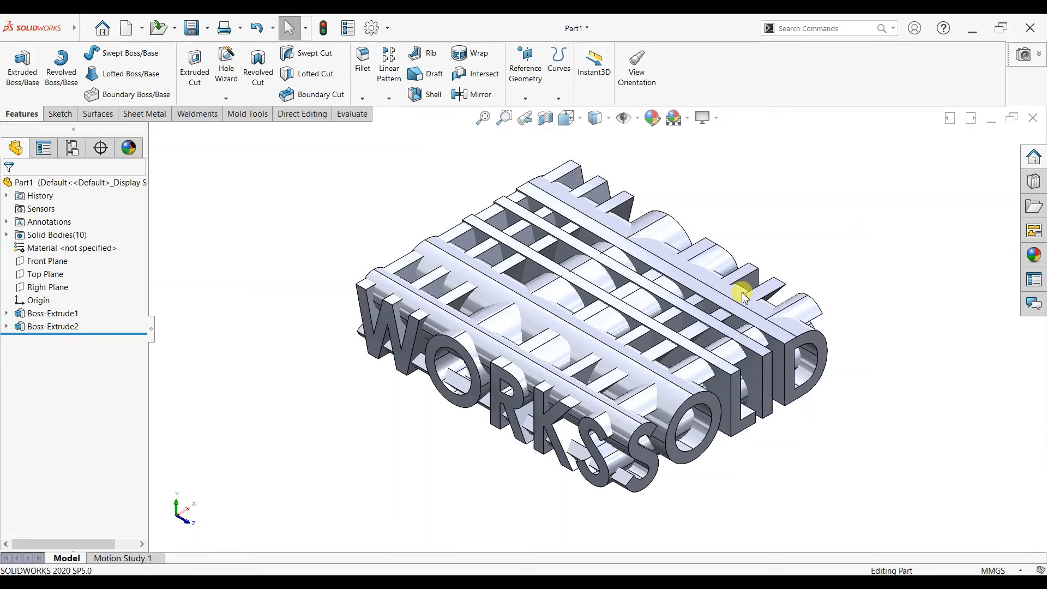
click(716, 118)
click(715, 145)
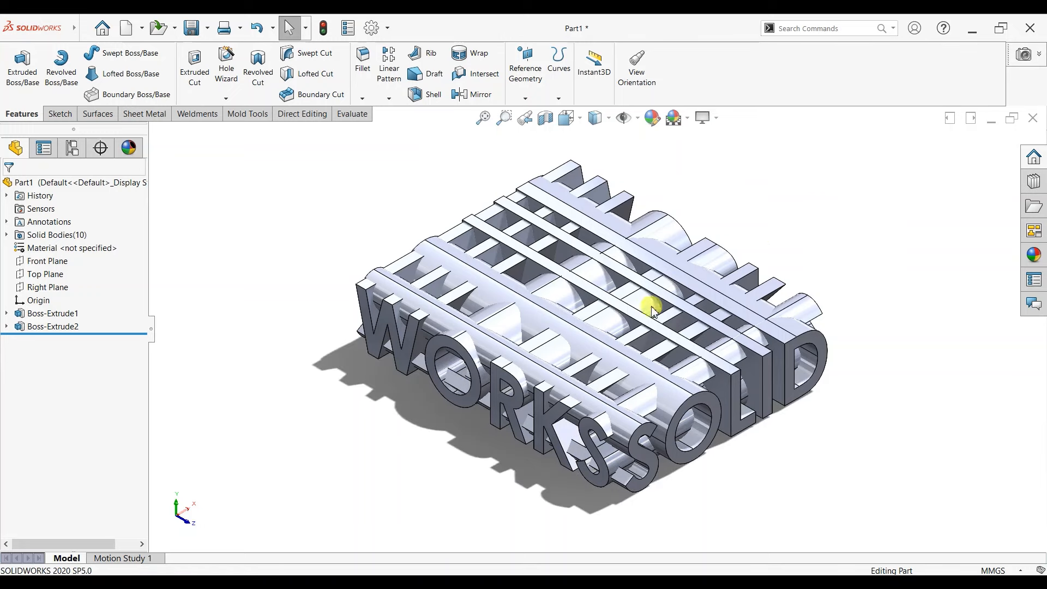
- Combine the W body of WORKS with the S body of SOLID, using the Common operation
click(843, 29)
text(com)
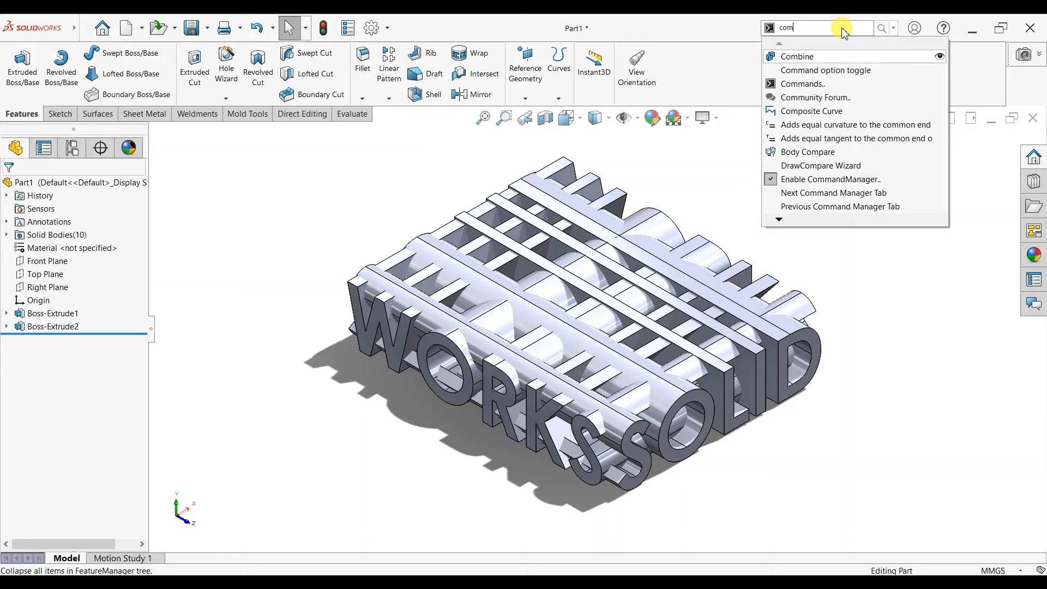
click(795, 57)
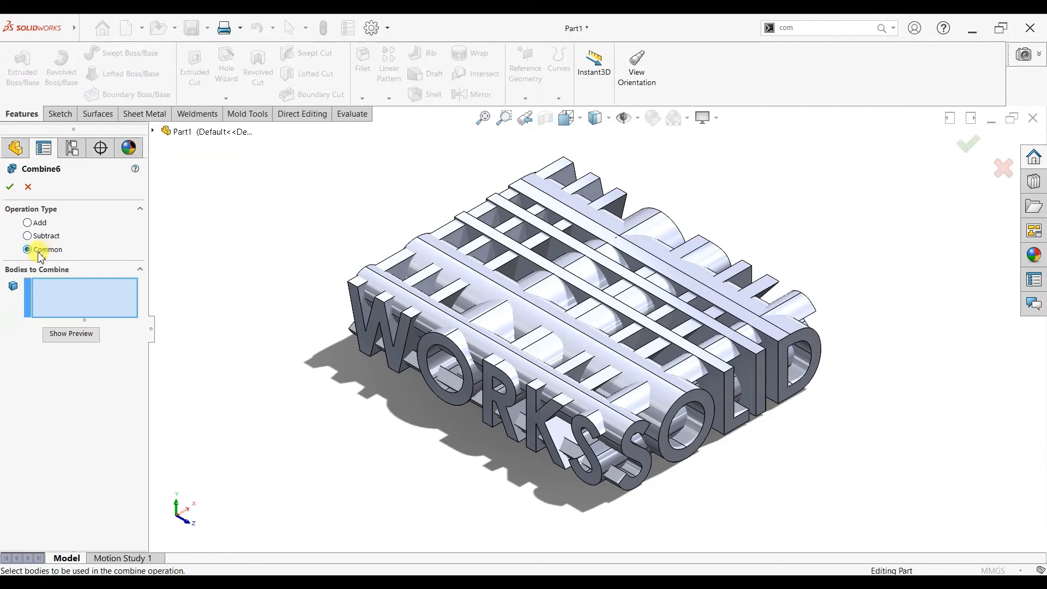
click(56, 314)
click(364, 334)
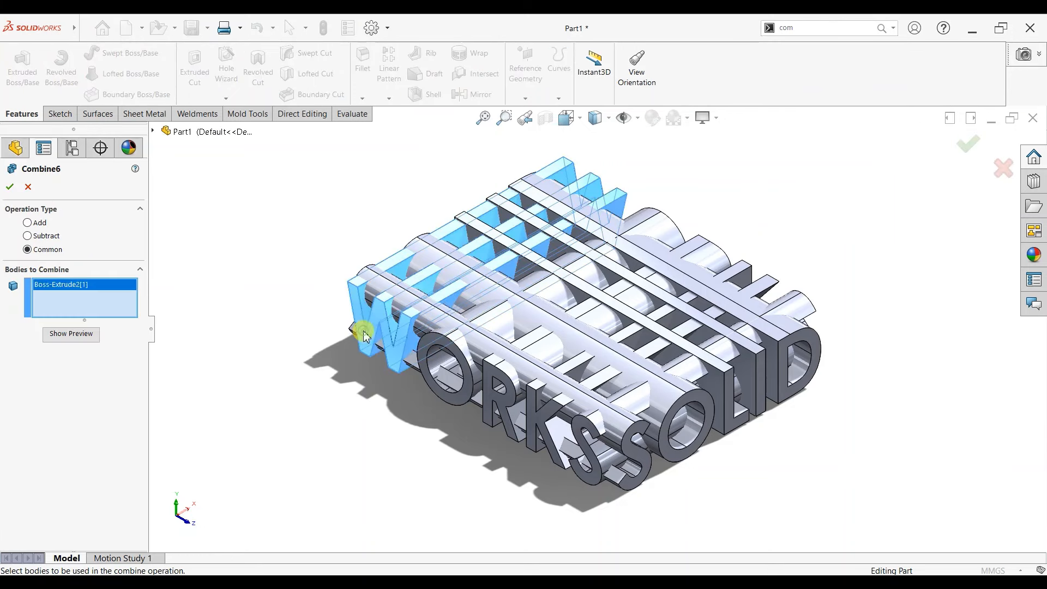
click(630, 482)
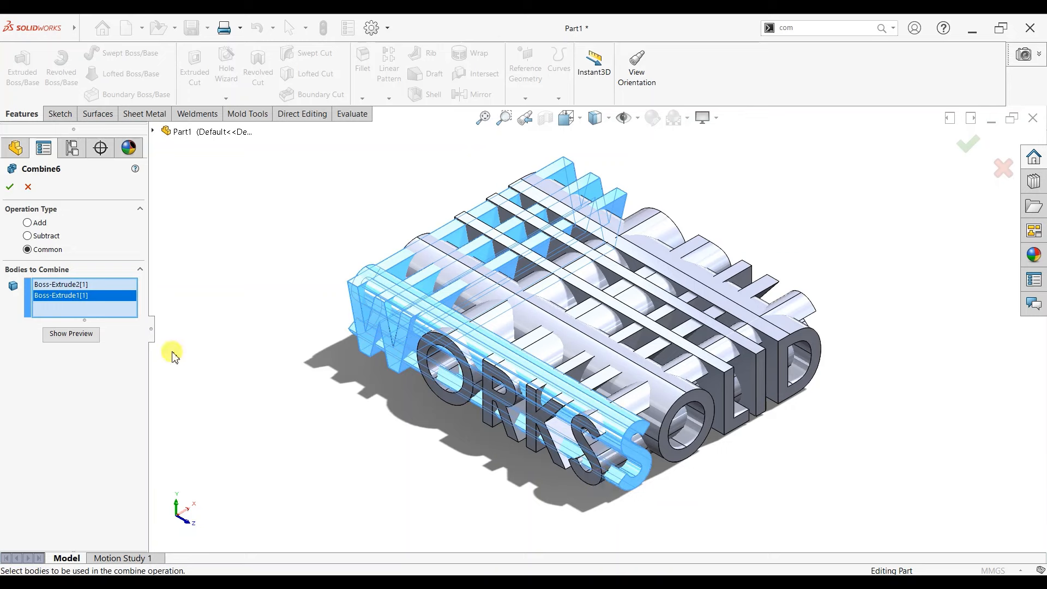
click(11, 187)
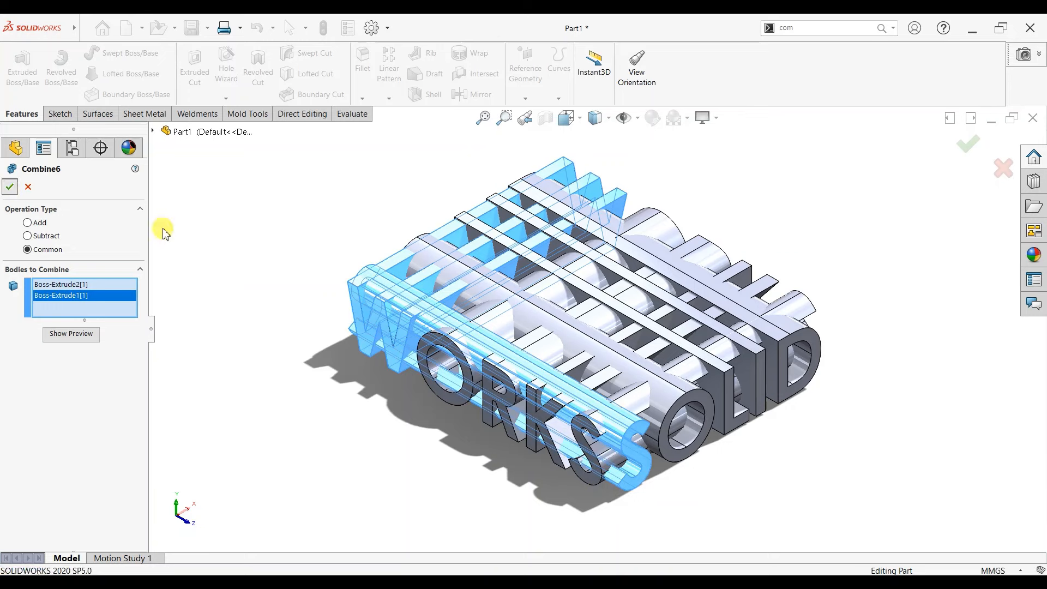
- Combine the O body of WORKS with the O body of SOLID, keeping only their common volume
click(882, 31)
click(818, 54)
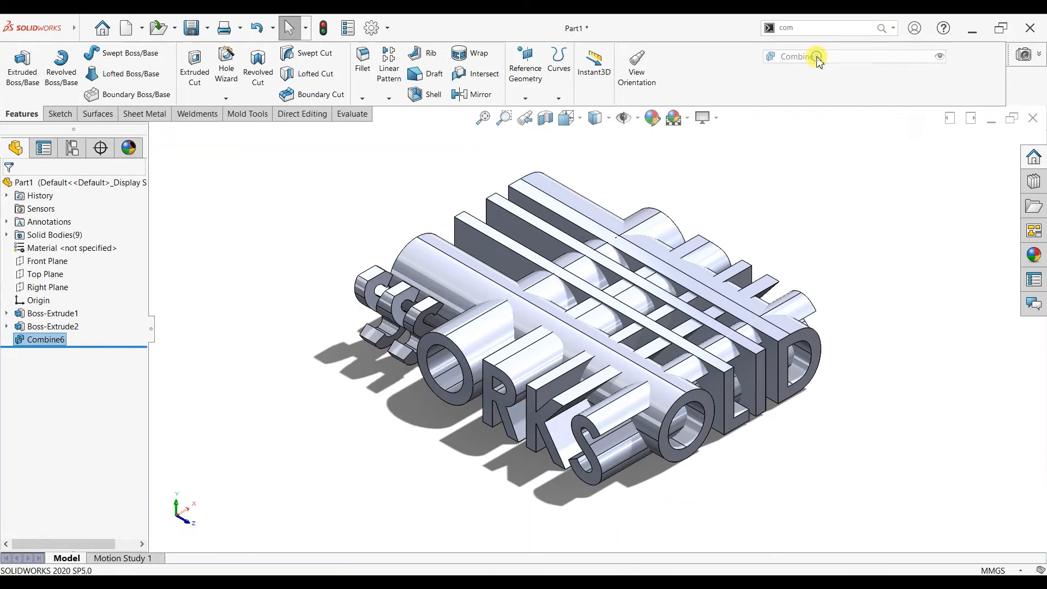
click(439, 364)
click(689, 446)
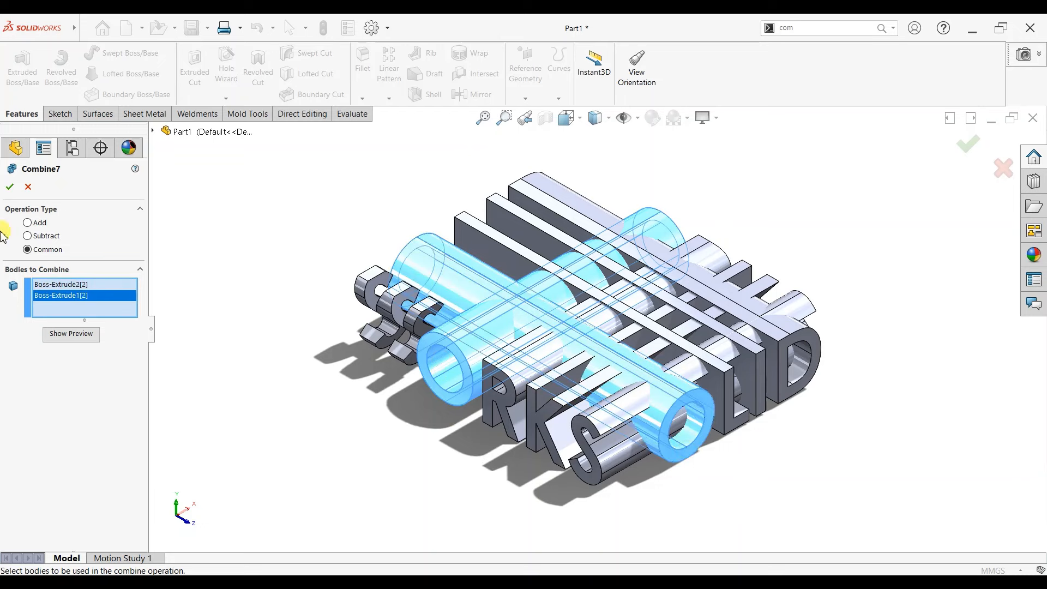
click(9, 188)
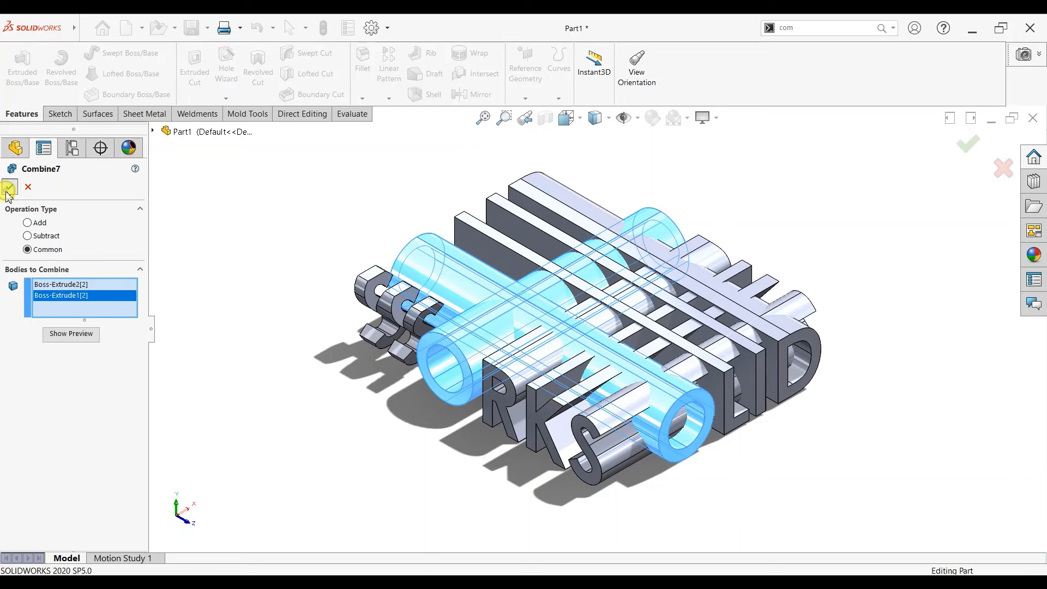
- Combine the R body of WORKS with the L body of SOLID, using the Common operation
click(873, 30)
click(880, 28)
click(823, 58)
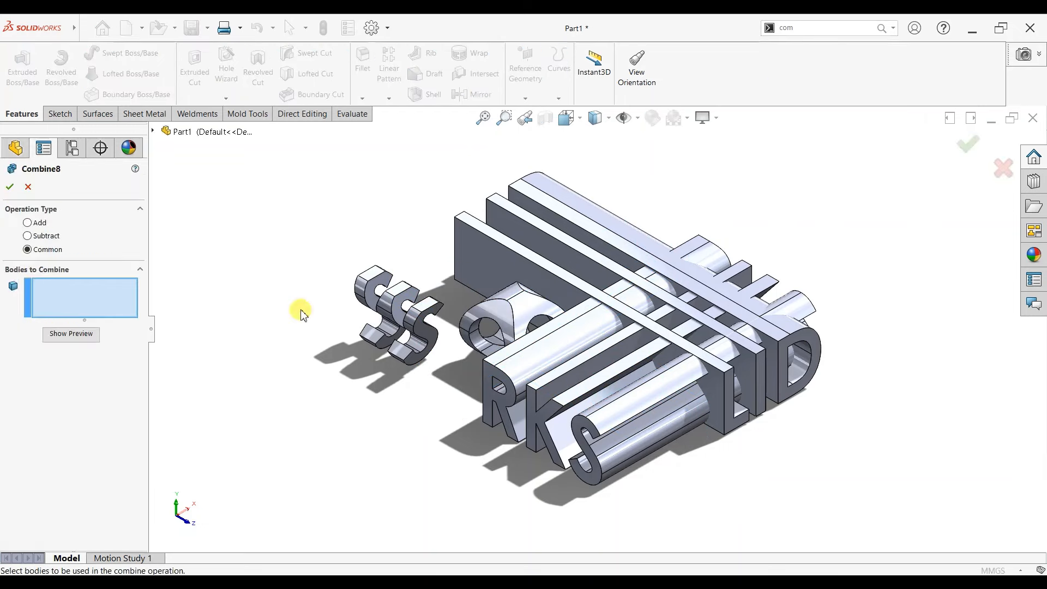
click(498, 375)
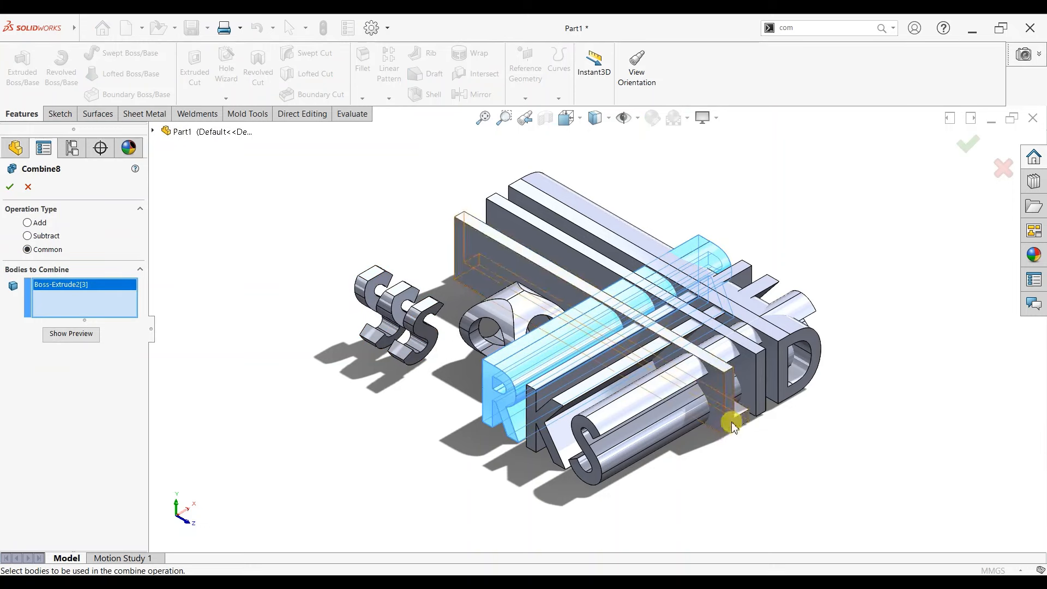
click(728, 424)
click(11, 191)
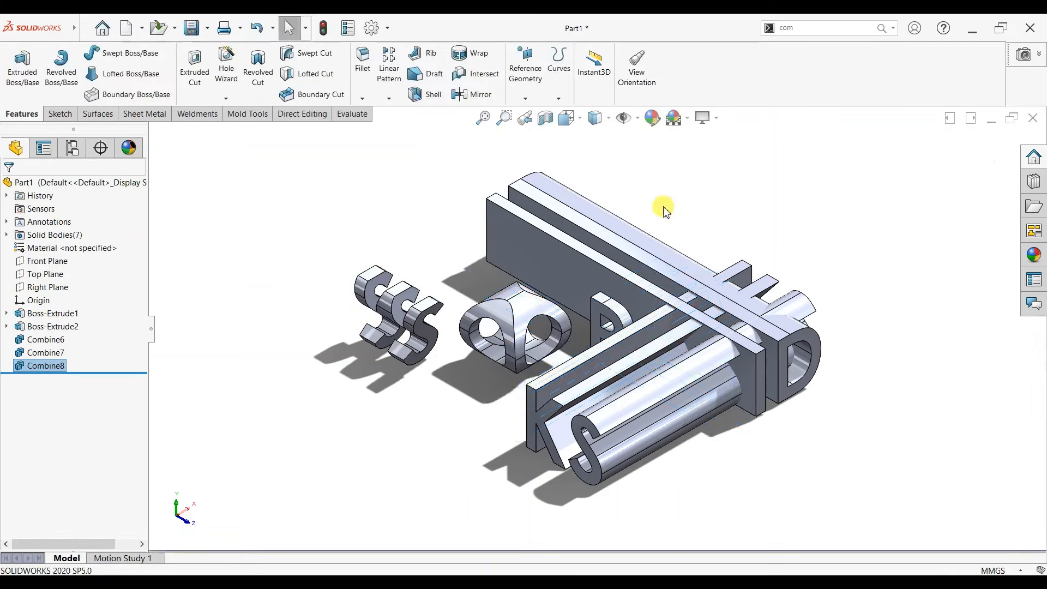
- Combine the K body of WORKS with the I body of SOLID, using the Common operation
click(881, 29)
click(823, 58)
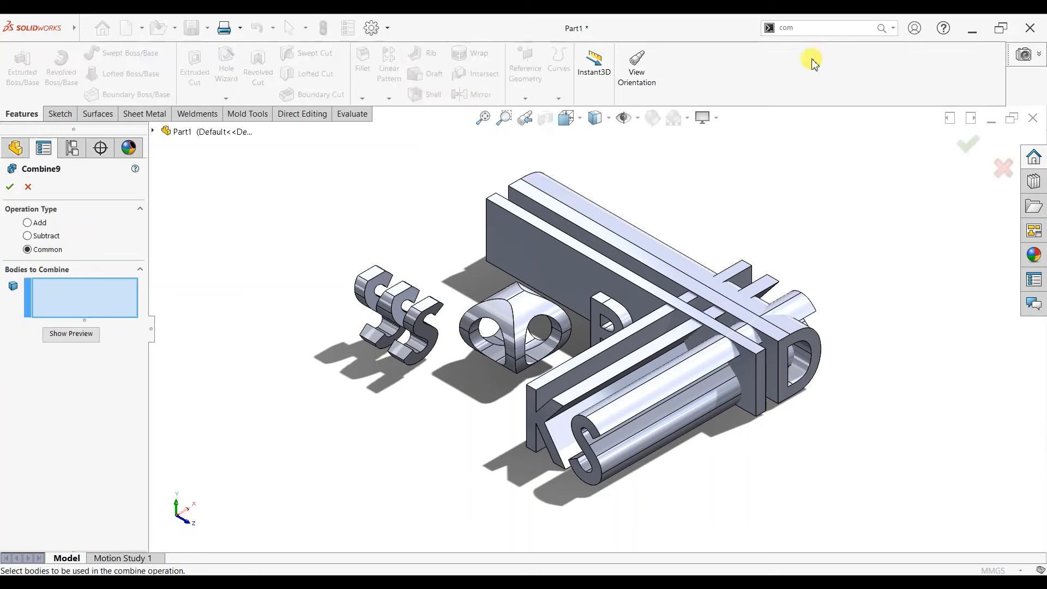
click(564, 440)
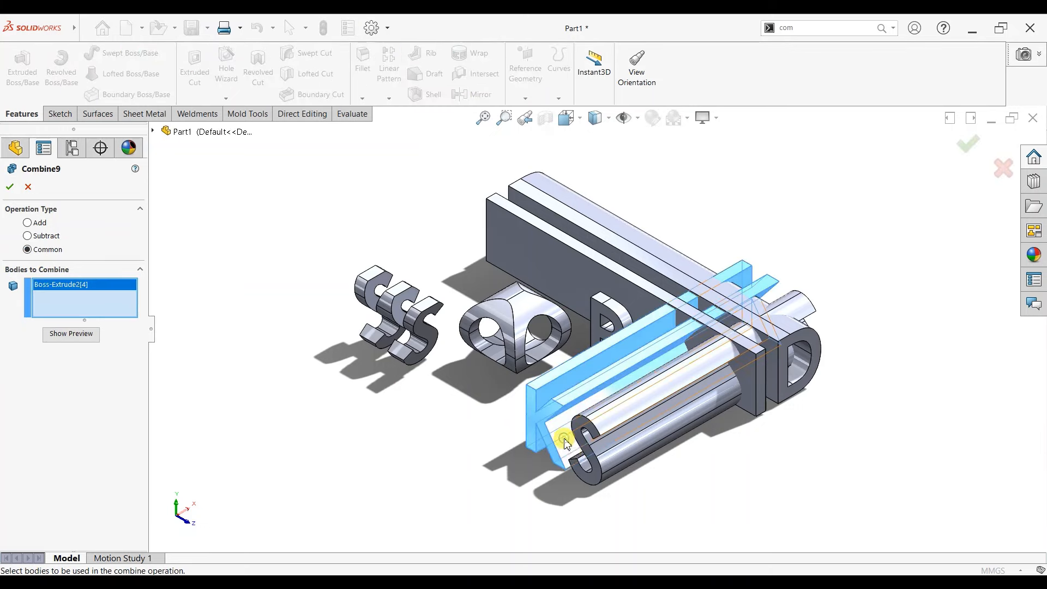
click(763, 411)
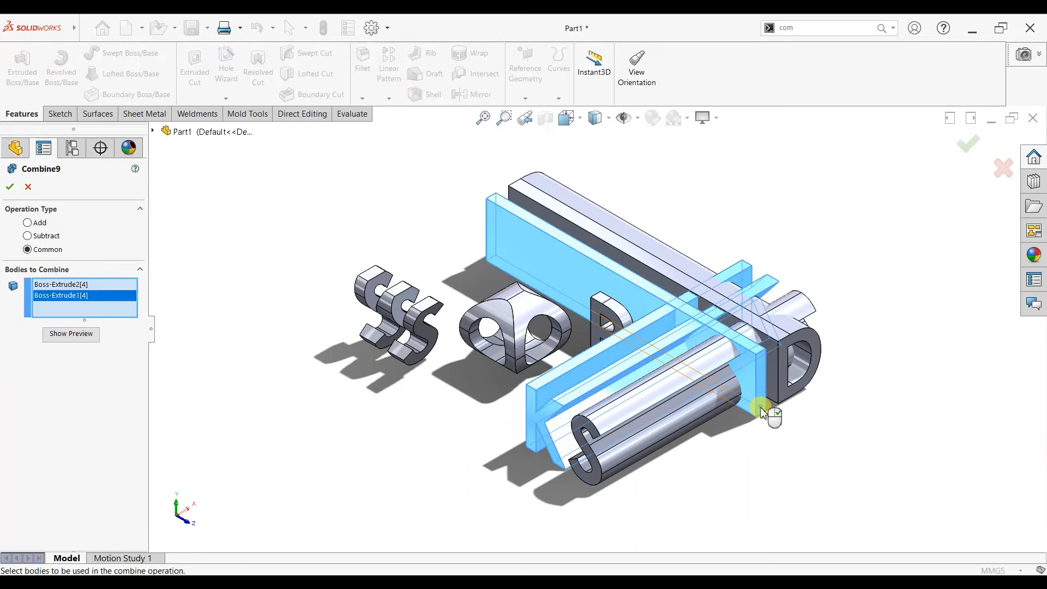
click(10, 186)
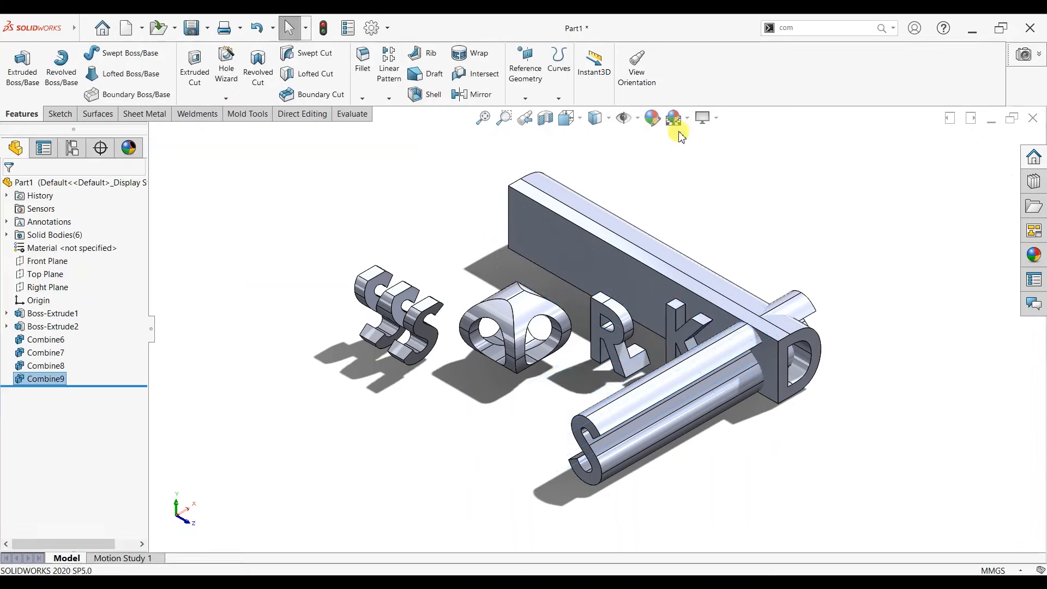
- Combine the final S body of WORKS with the D body of SOLID, using the Common operation
click(882, 27)
click(796, 54)
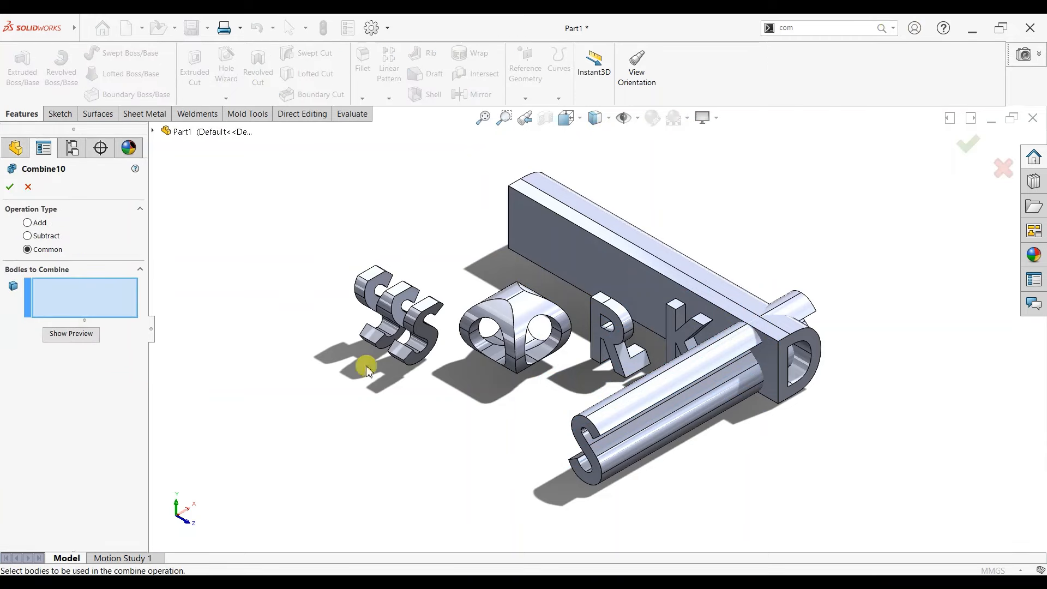
click(543, 455)
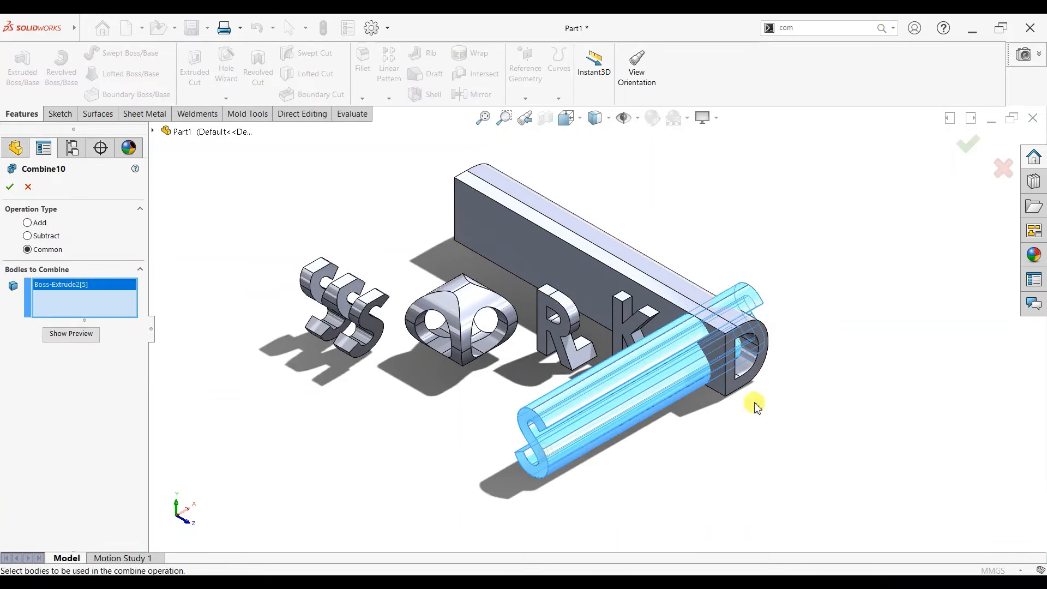
click(747, 386)
click(9, 188)
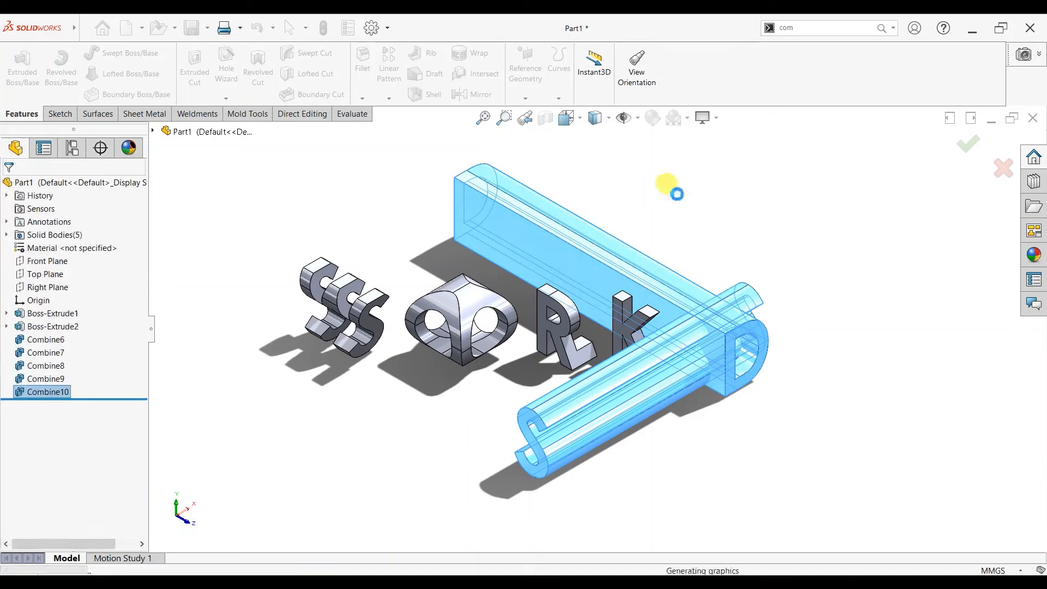
- Sketch a 3 Point Corner Rectangle about 87 by 333 mm around all five letters, on the underside of the combined R-L letter
middle_drag(578, 413, 631, 320)
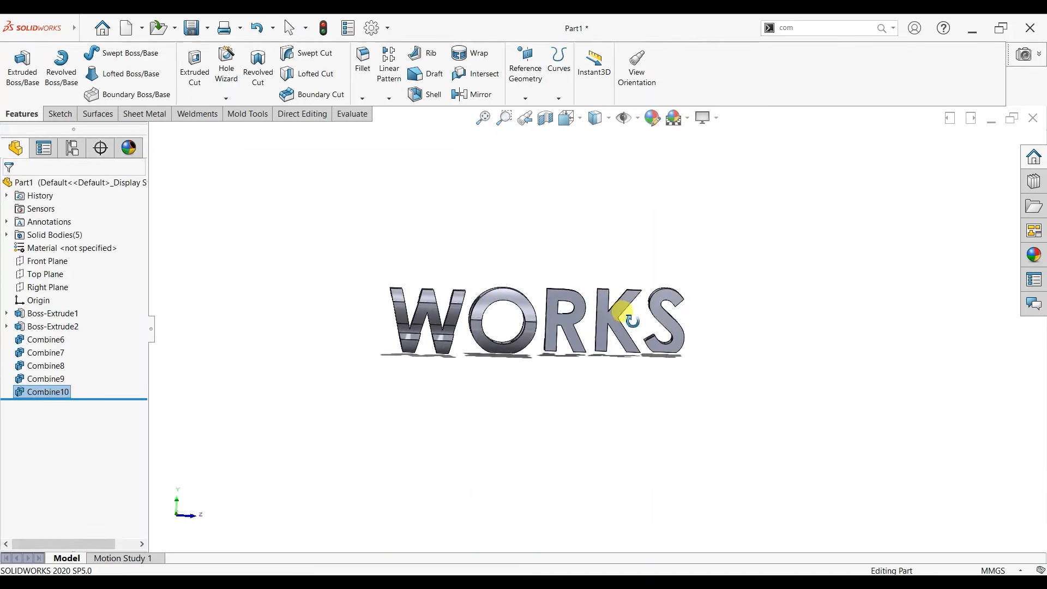
mouse_move(761, 416)
middle_down()
mouse_move(727, 397)
mouse_move(591, 393)
mouse_move(757, 395)
mouse_move(744, 292)
mouse_move(755, 234)
middle_up()
click(555, 357)
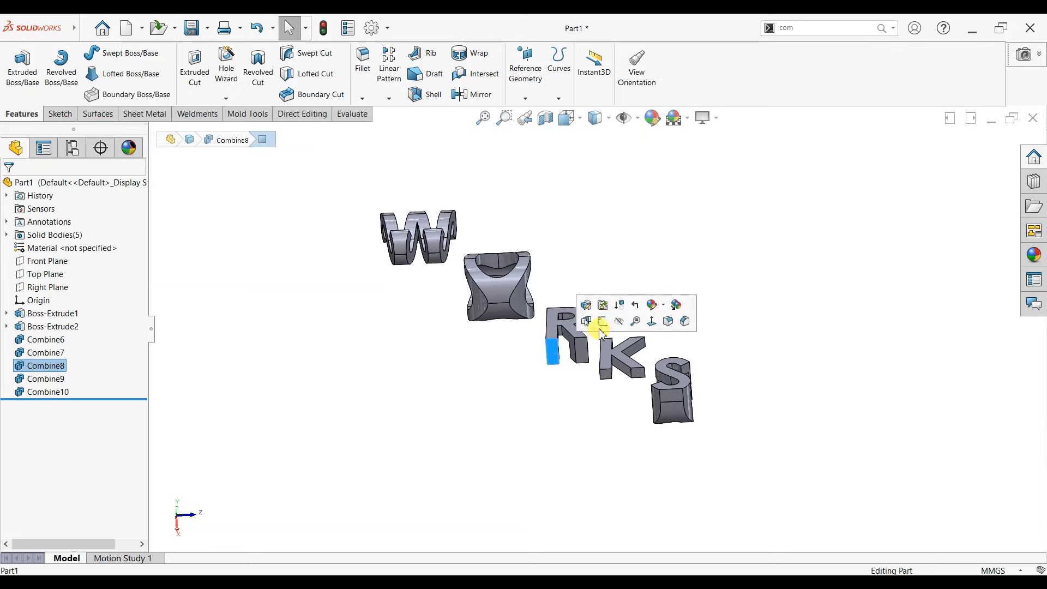
click(604, 327)
key(ctrl+8)
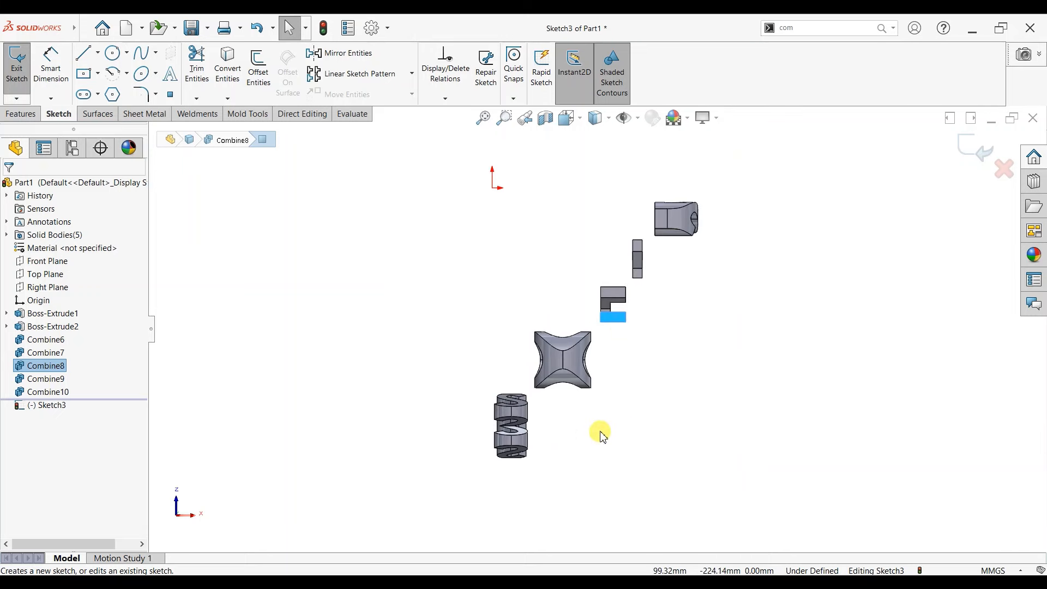
click(98, 75)
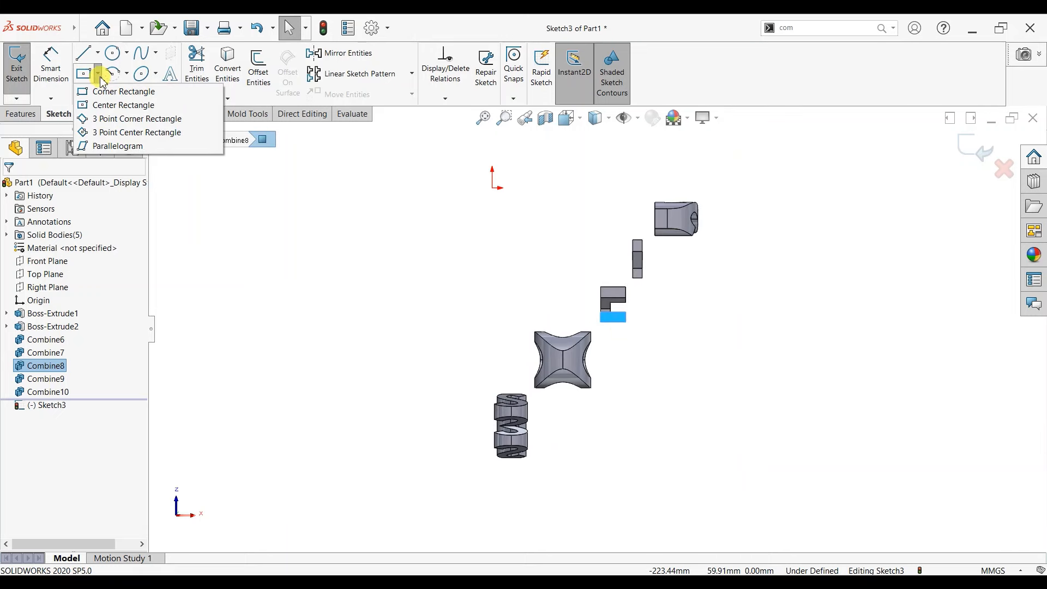
click(106, 119)
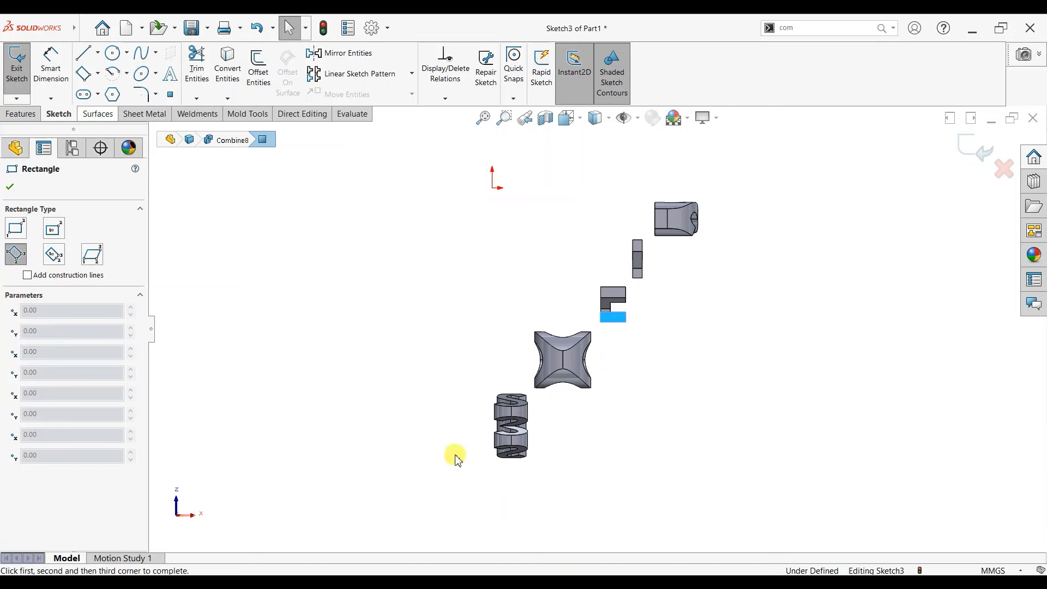
click(511, 494)
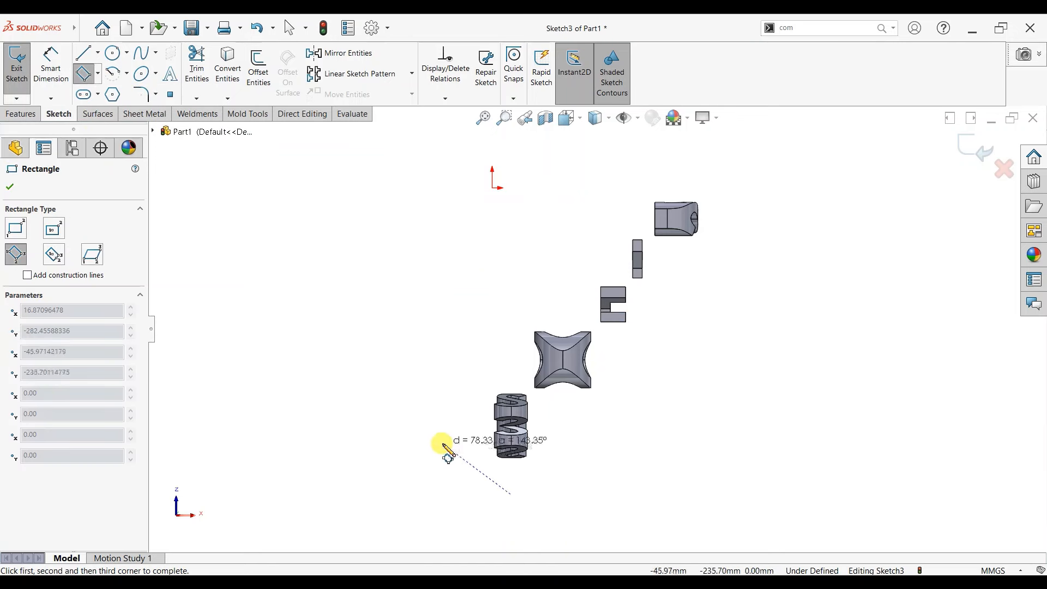
click(437, 435)
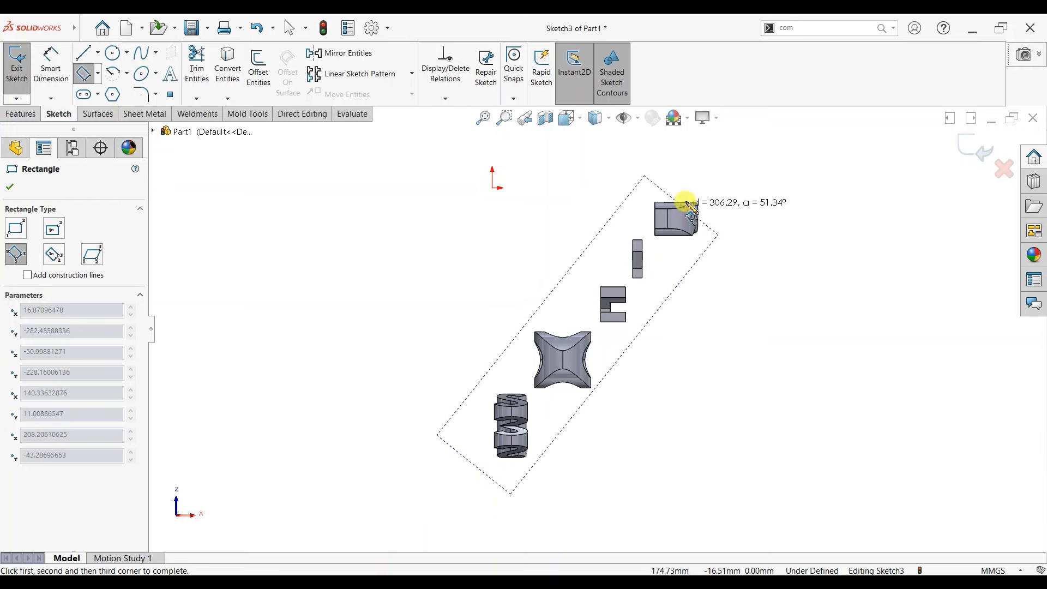
click(710, 192)
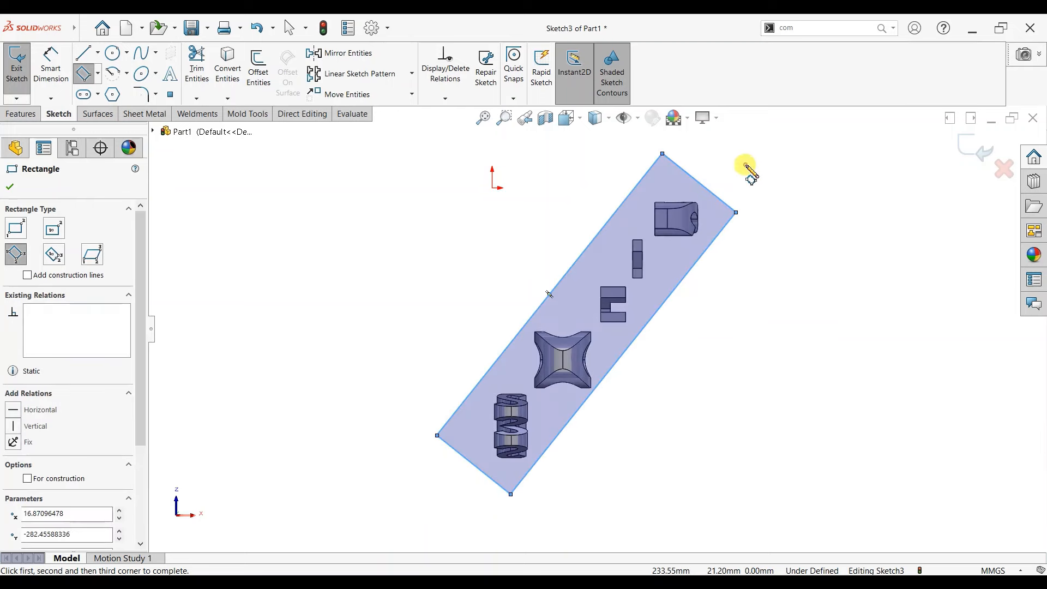
right_click(750, 167)
click(779, 173)
- Shift the sketched rectangle slightly so that the letters sit more centrally inside it
scroll(493, 440, down, 2)
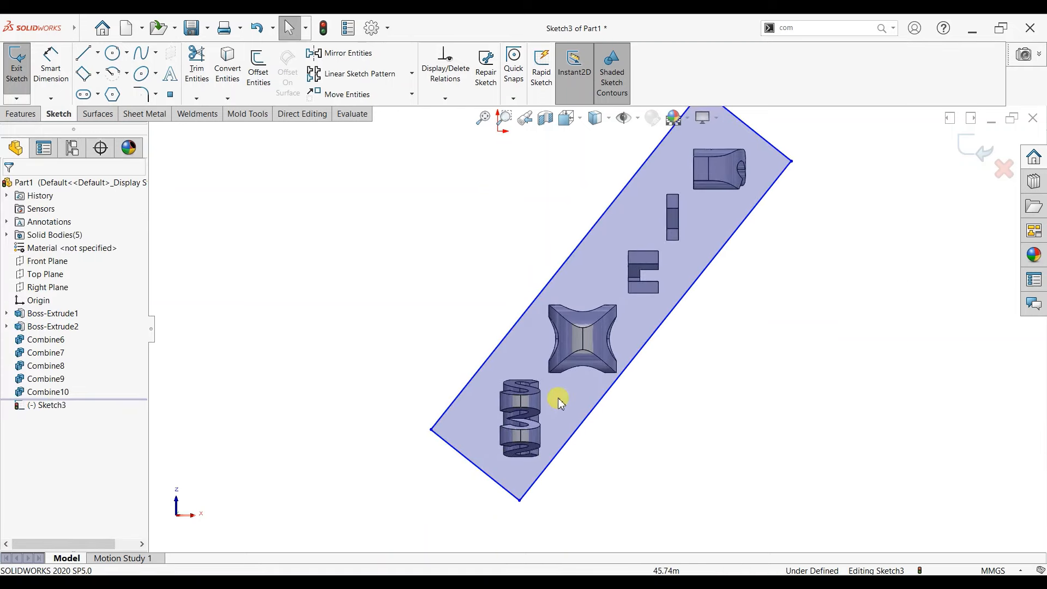
drag(559, 397, 564, 404)
click(840, 283)
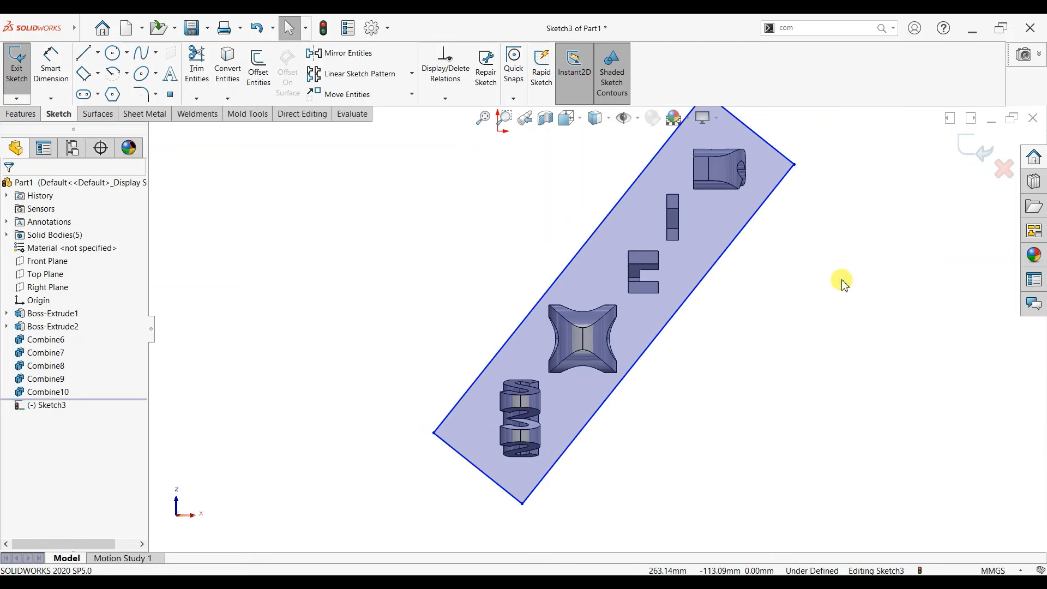
- Dimension the short side of the rectangle at 85 mm
scroll(752, 129, up, 2)
scroll(709, 261, down, 1)
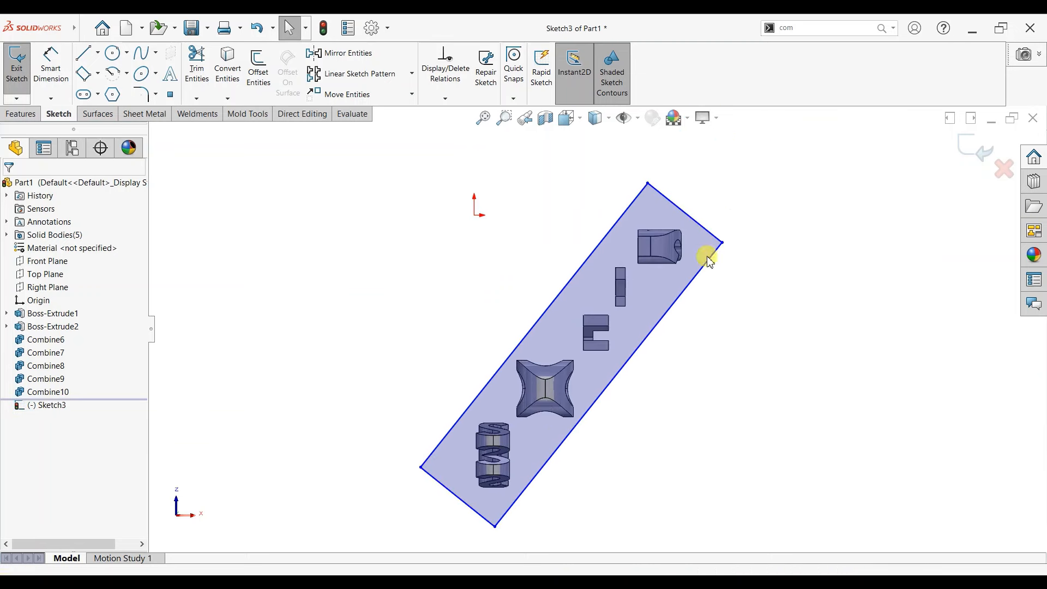
click(51, 60)
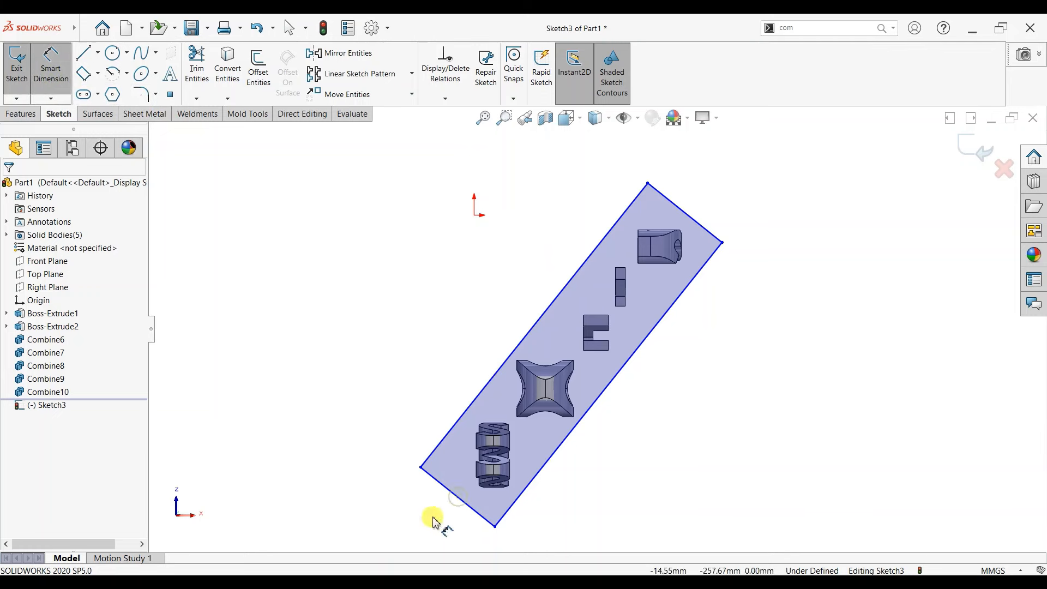
click(440, 483)
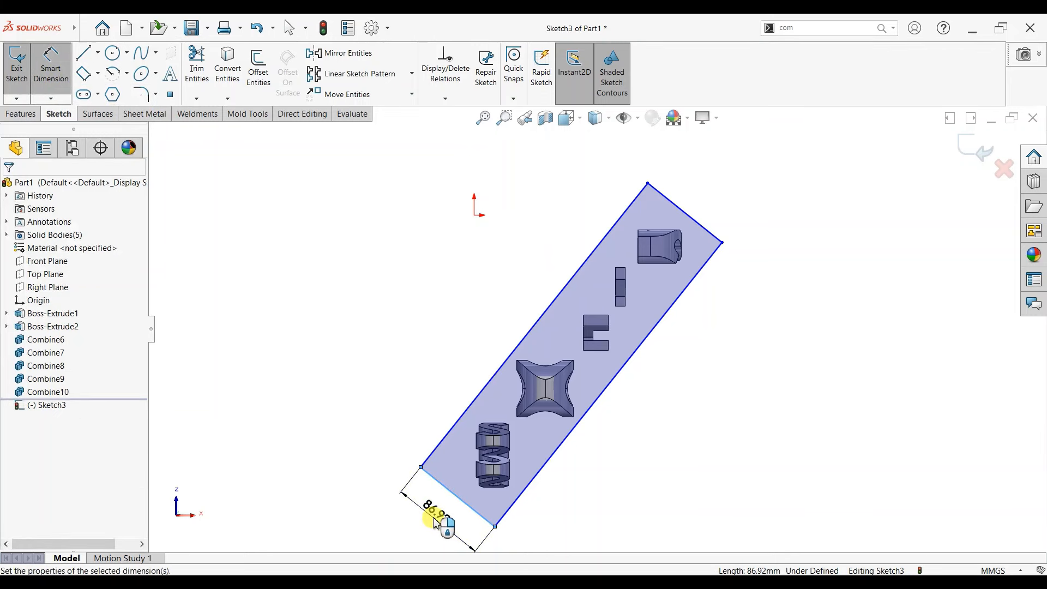
click(436, 523)
text(85)
key(Return)
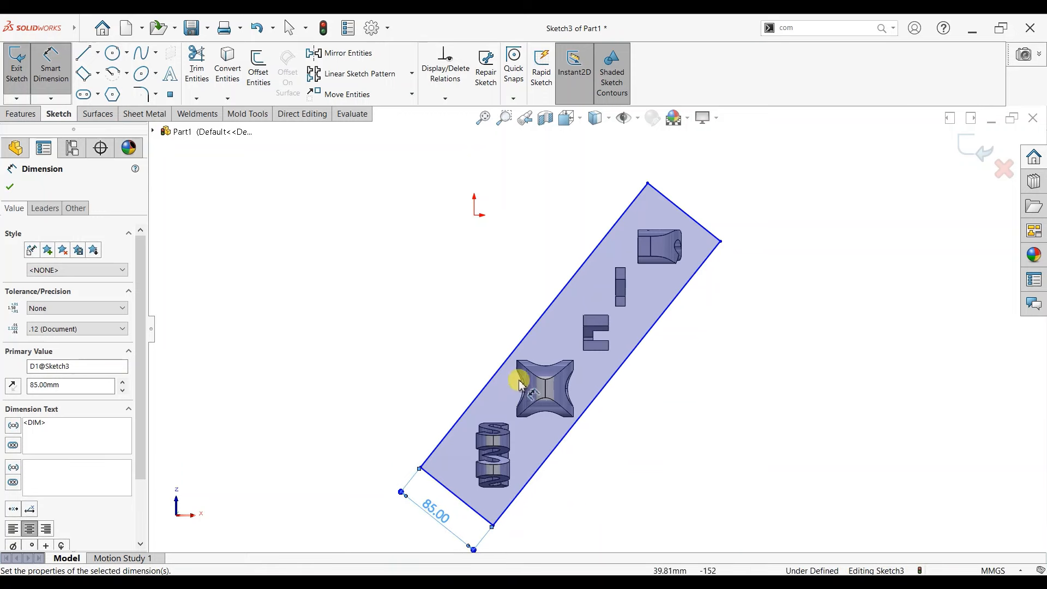
- Dimension the long side of the rectangle at 332 mm
click(491, 344)
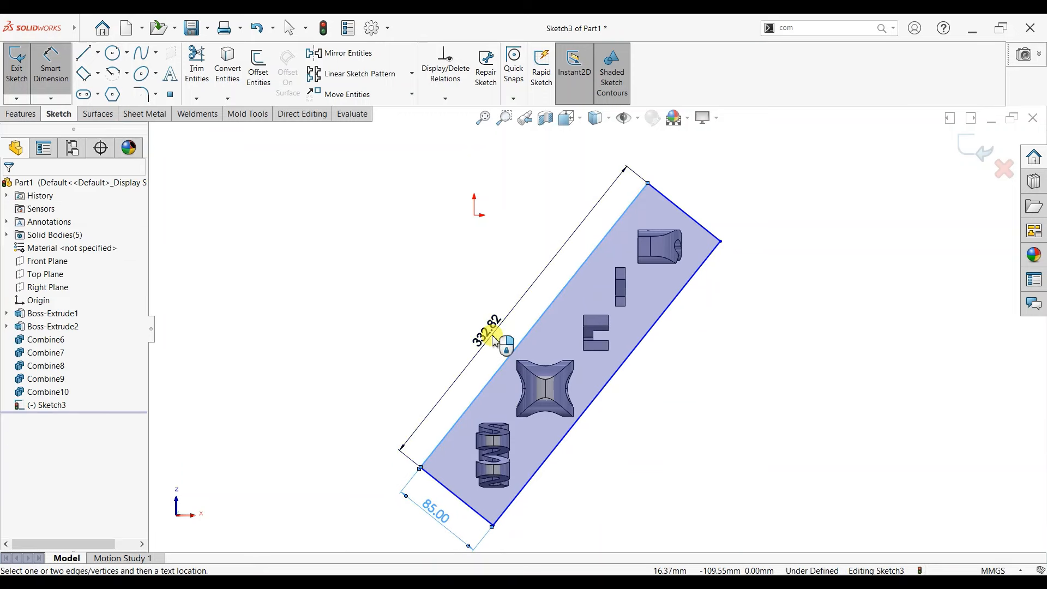
click(493, 341)
text(3)
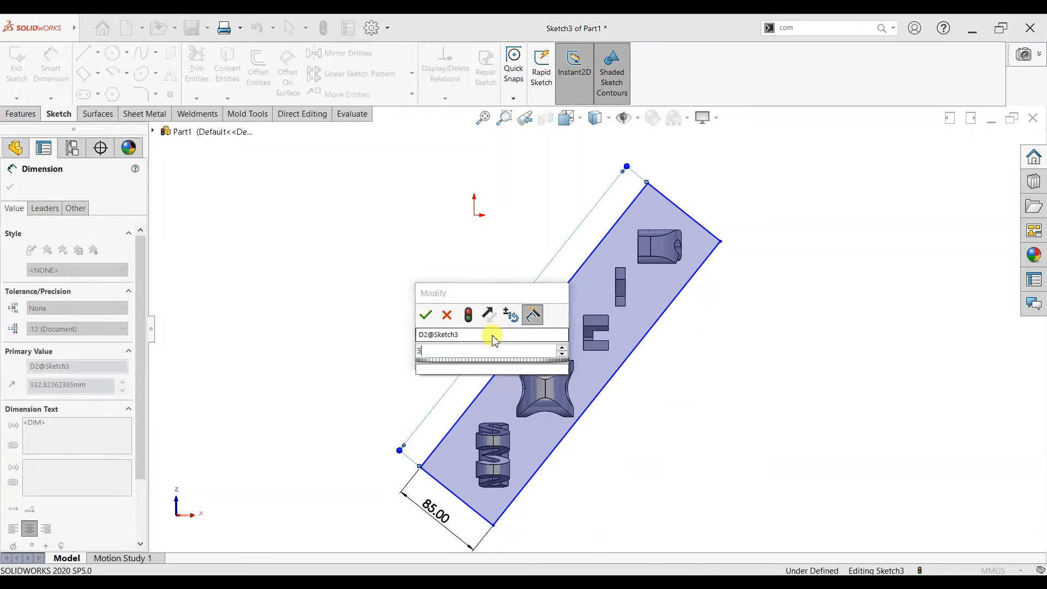
text(320)
key(Return)
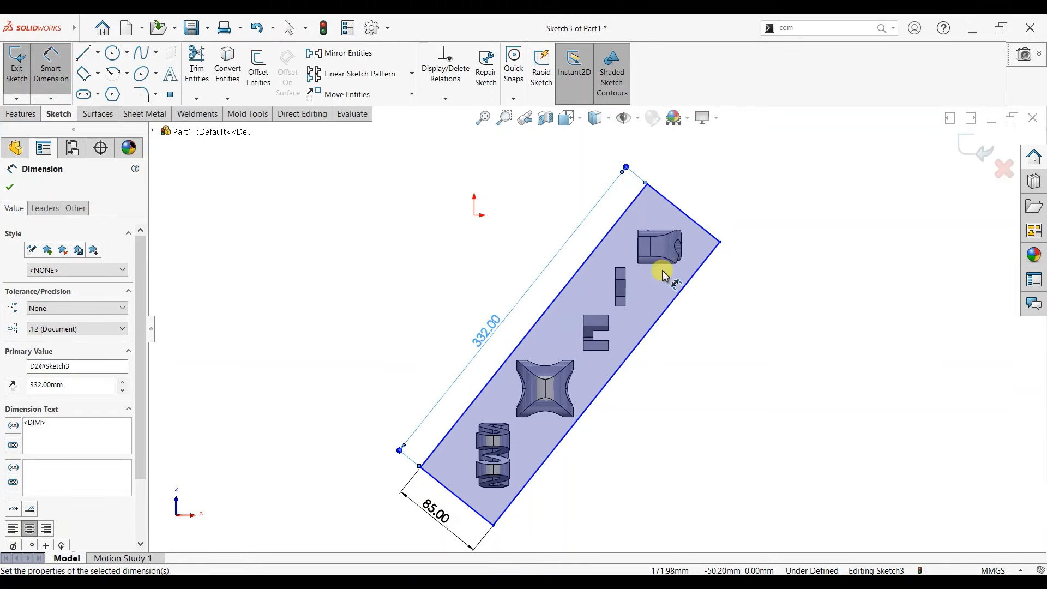
click(12, 190)
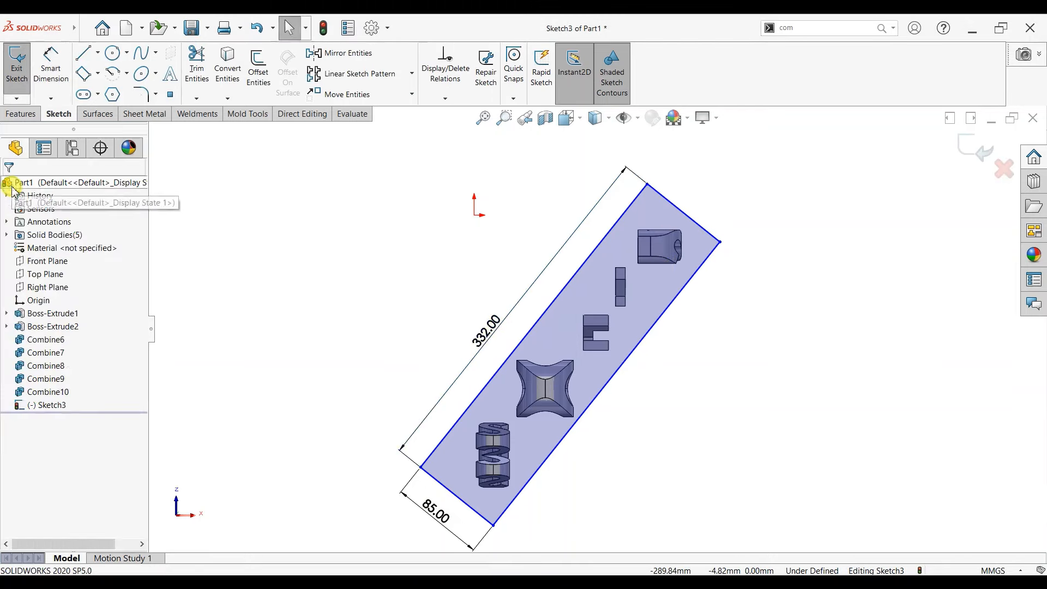
- Round all four corners of the rectangle with 10 mm sketch fillets
click(142, 94)
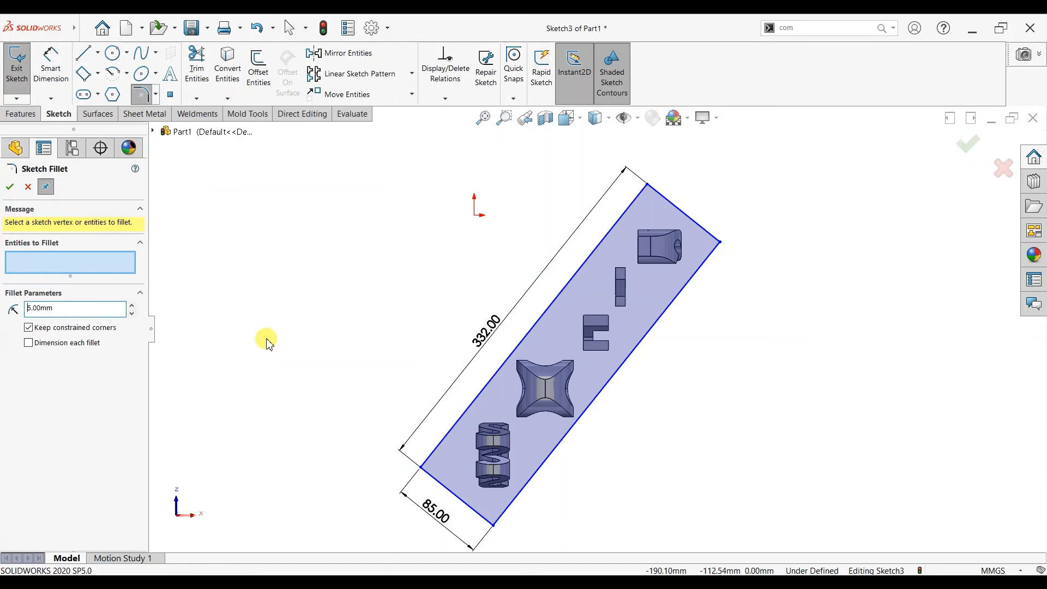
drag(768, 143, 364, 557)
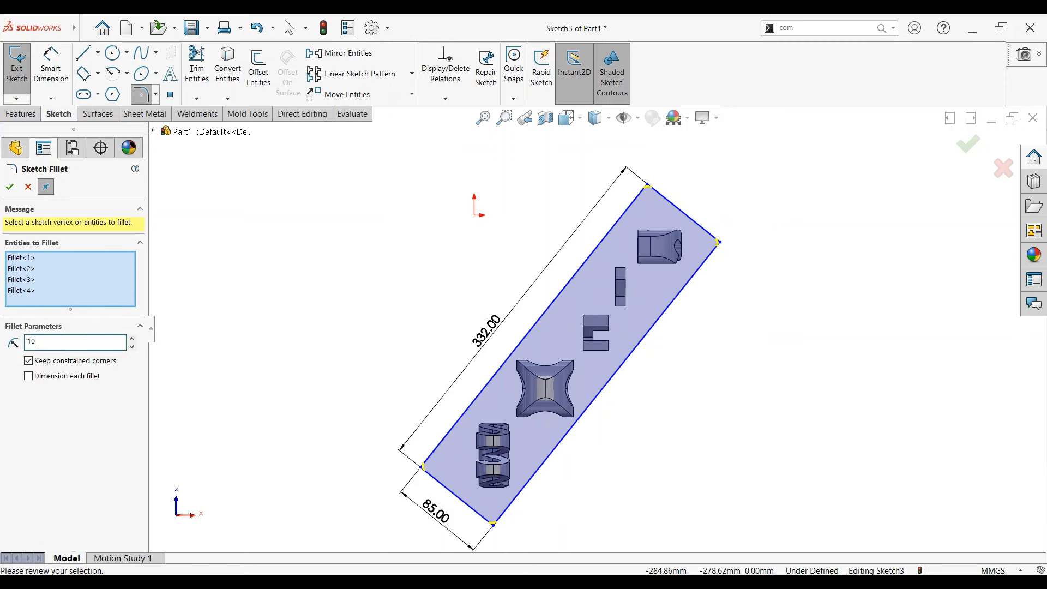
click(12, 187)
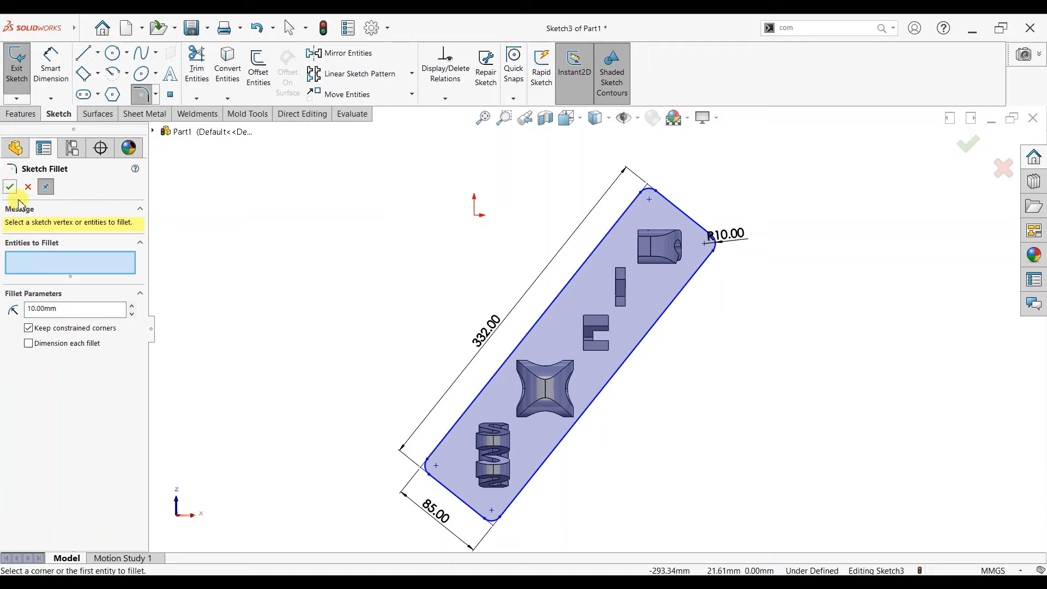
click(12, 186)
- Extrude the rounded rectangle 5 mm downward as a base plate merged with the letters
click(29, 116)
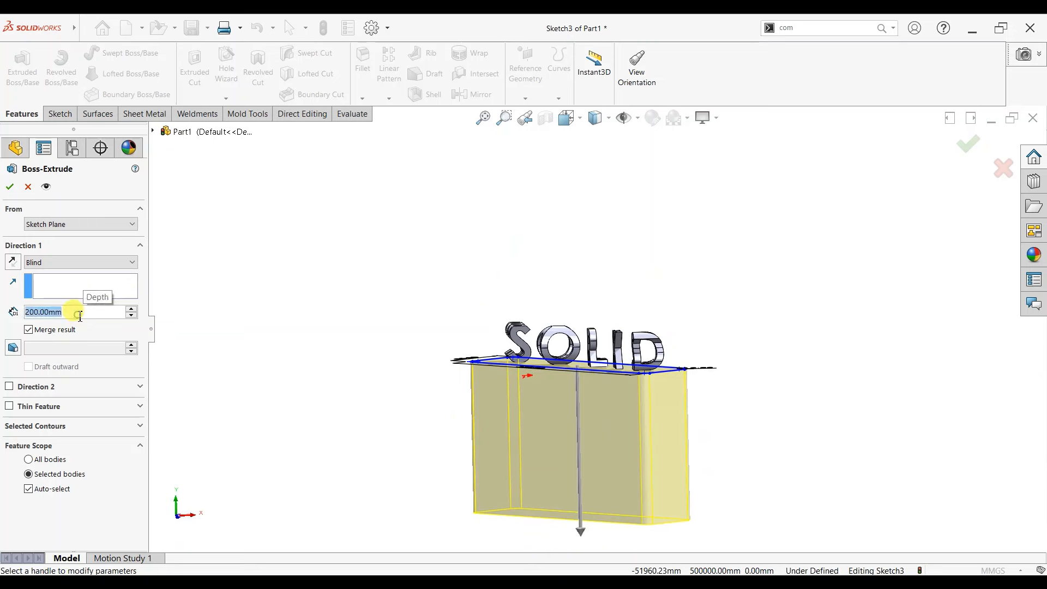
text(5)
key(Return)
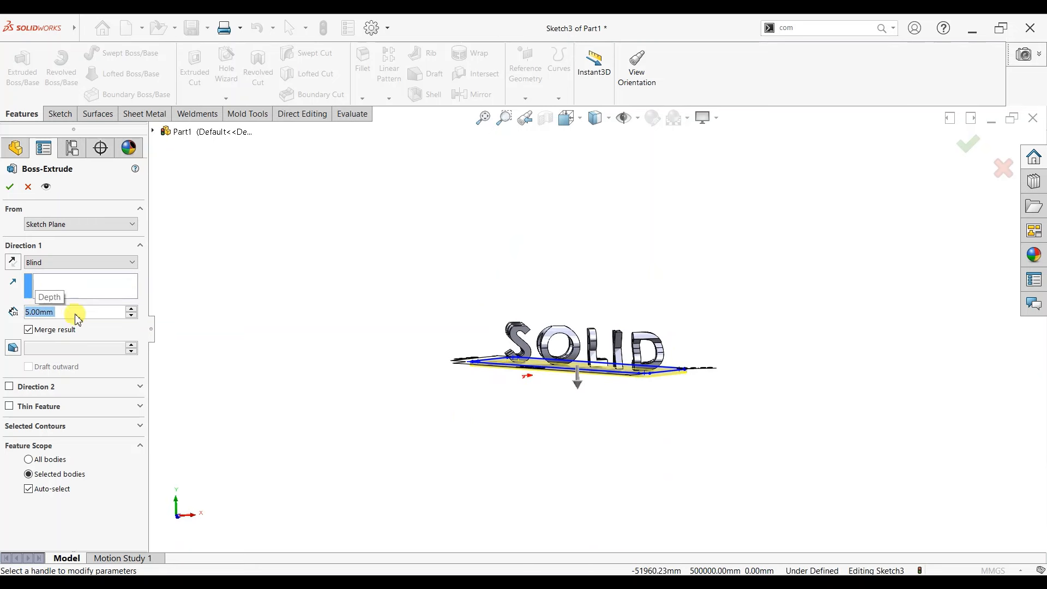
click(9, 190)
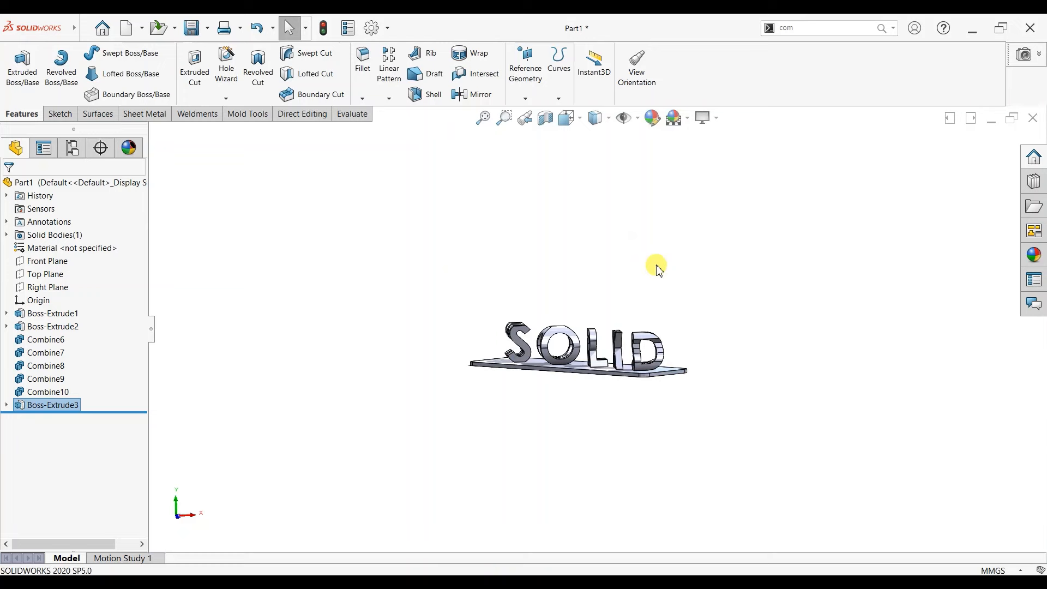
- Examine the finished model in the Left view and from both reading directions, checking the words SOLID and WORKS on the base plate
middle_drag(599, 338, 682, 316)
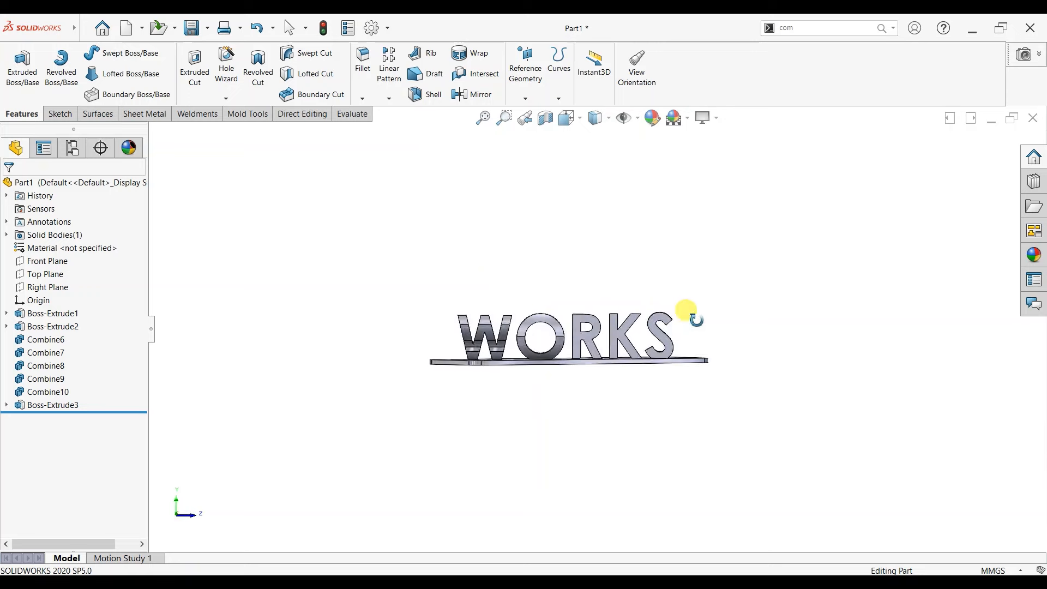
scroll(586, 354, down, 2)
scroll(589, 387, down, 1)
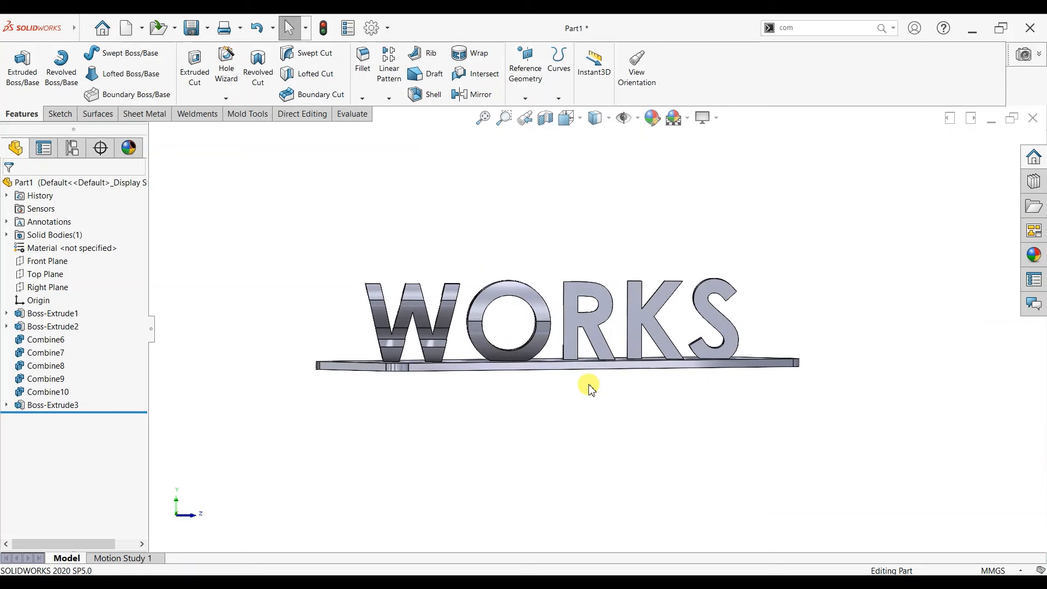
key(space)
click(437, 416)
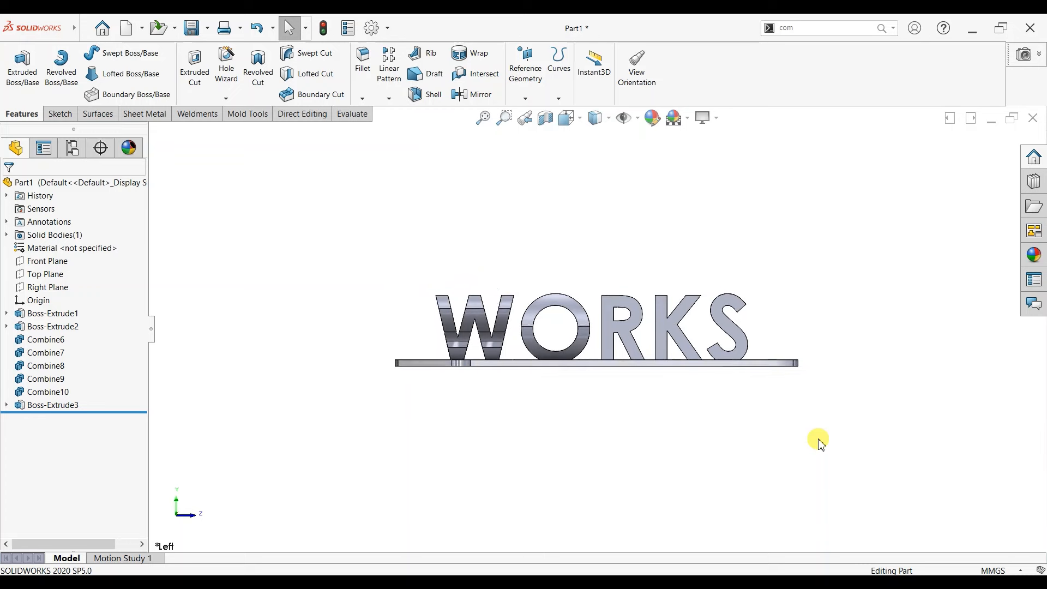
middle_drag(821, 445, 690, 469)
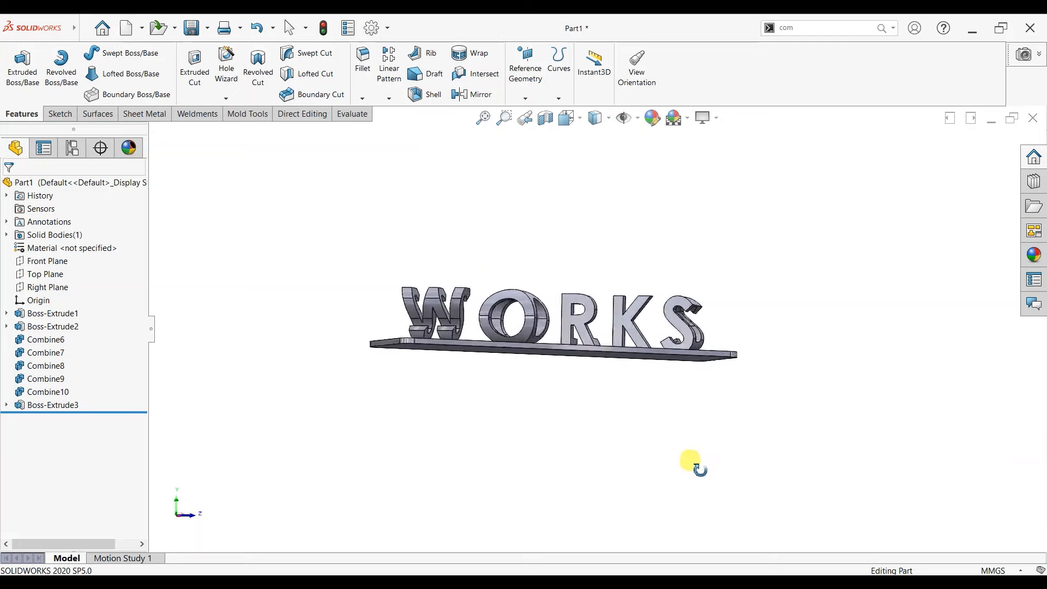
middle_drag(691, 462, 654, 460)
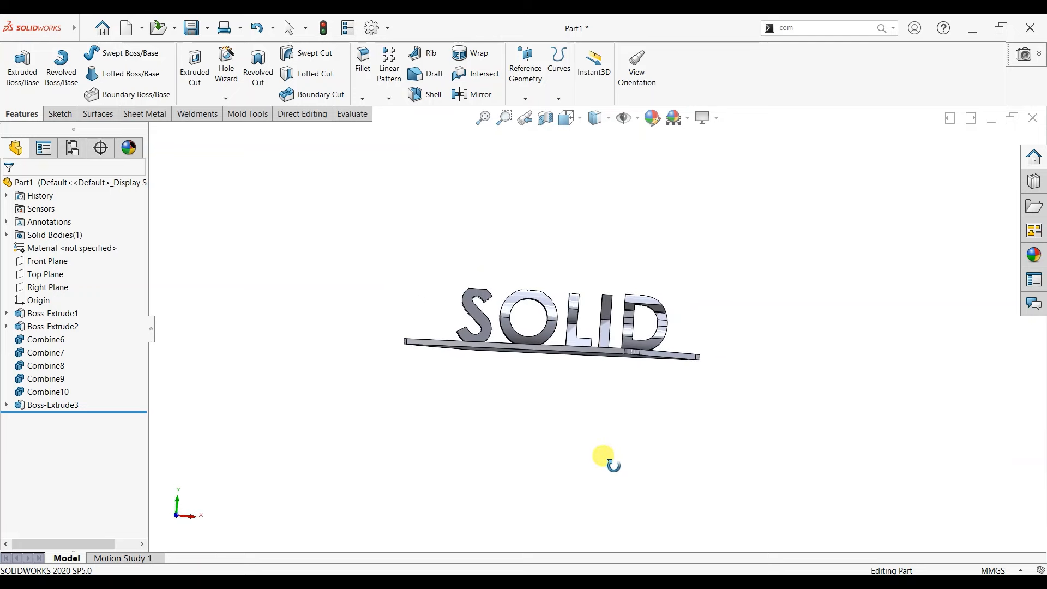
middle_drag(624, 460, 675, 500)
middle_drag(686, 547, 699, 482)
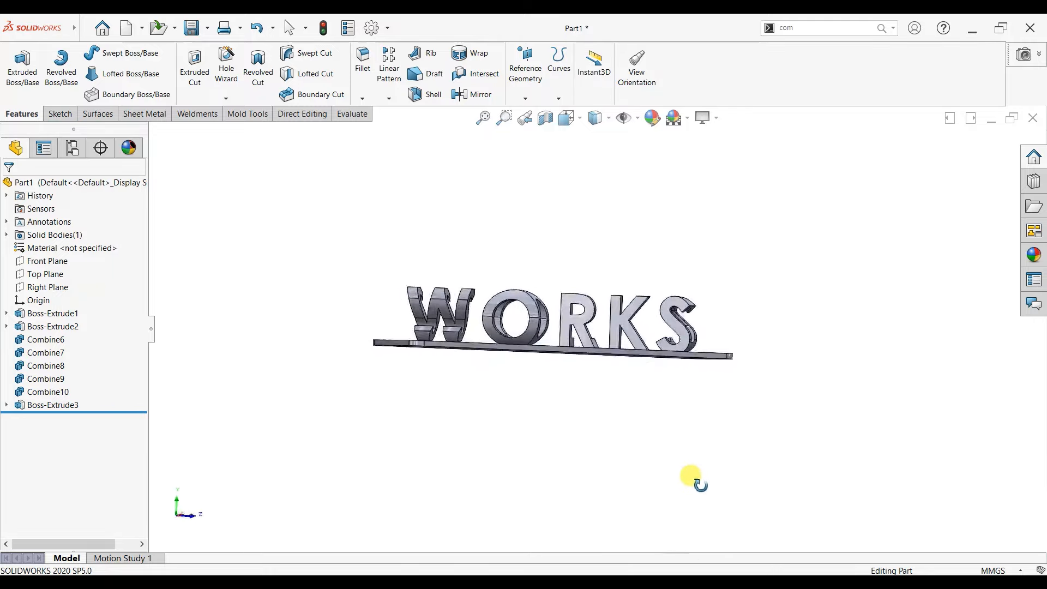